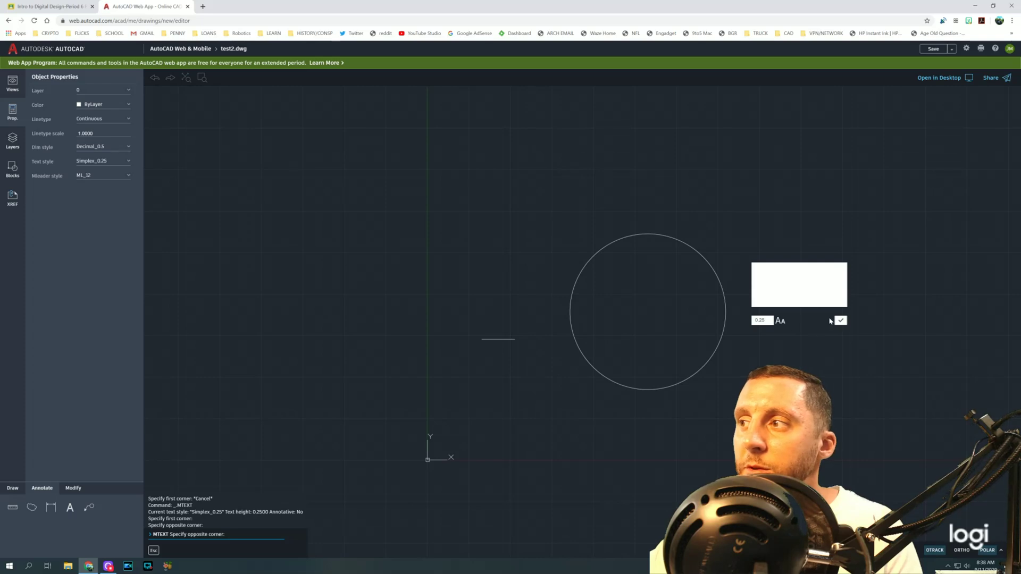
# Close the empty multiline text box and erase the short horizontal line and the large circle
pyautogui.click(840, 321)
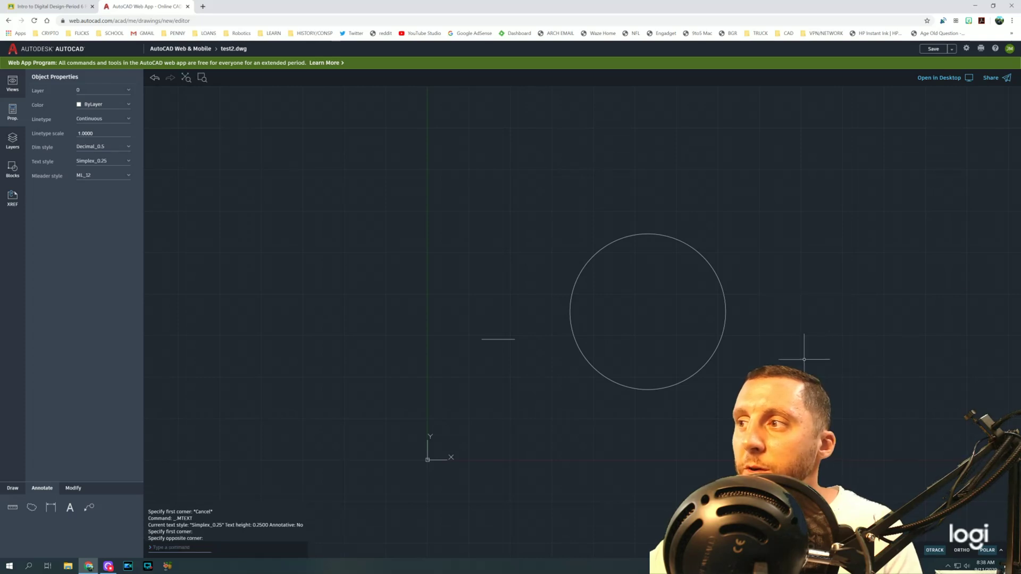
pyautogui.click(511, 339)
pyautogui.press('Delete')
pyautogui.click(592, 367)
pyautogui.press('Delete')
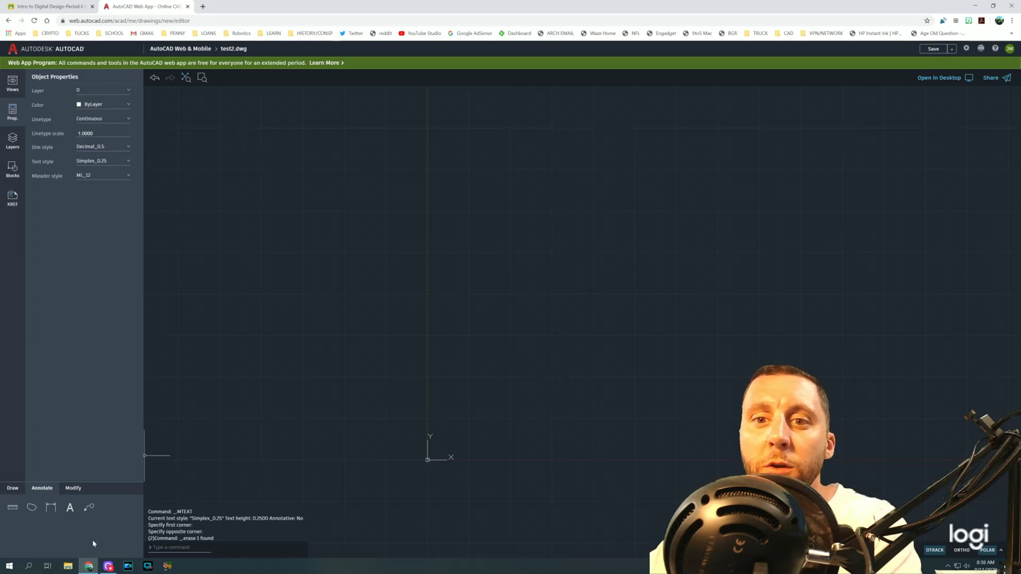
# Draw a single horizontal line 10 units long at 0° in the open area above and right of the origin
pyautogui.click(12, 487)
pyautogui.click(108, 508)
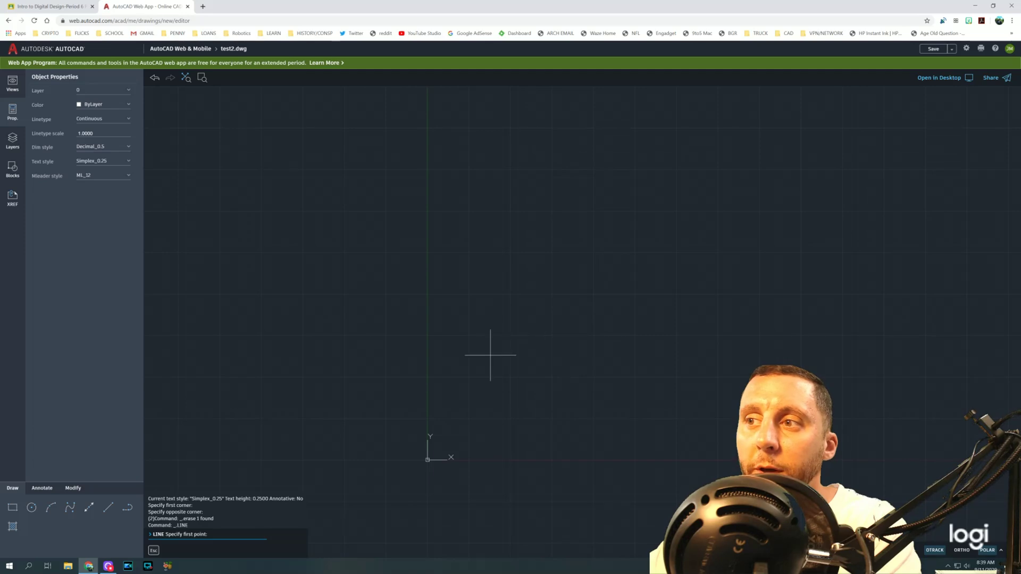
pyautogui.click(499, 314)
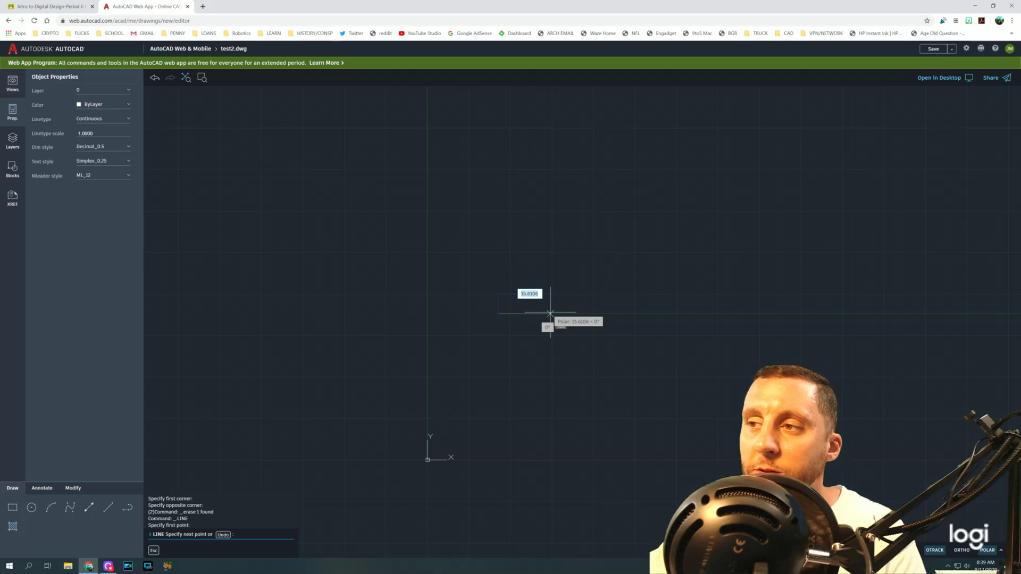
pyautogui.write('10')
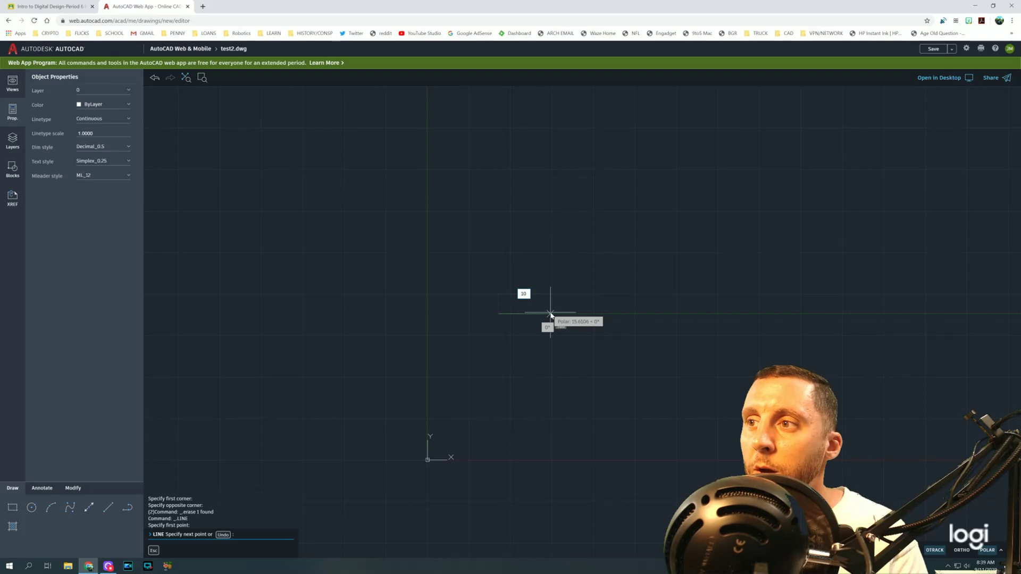
pyautogui.press('Tab')
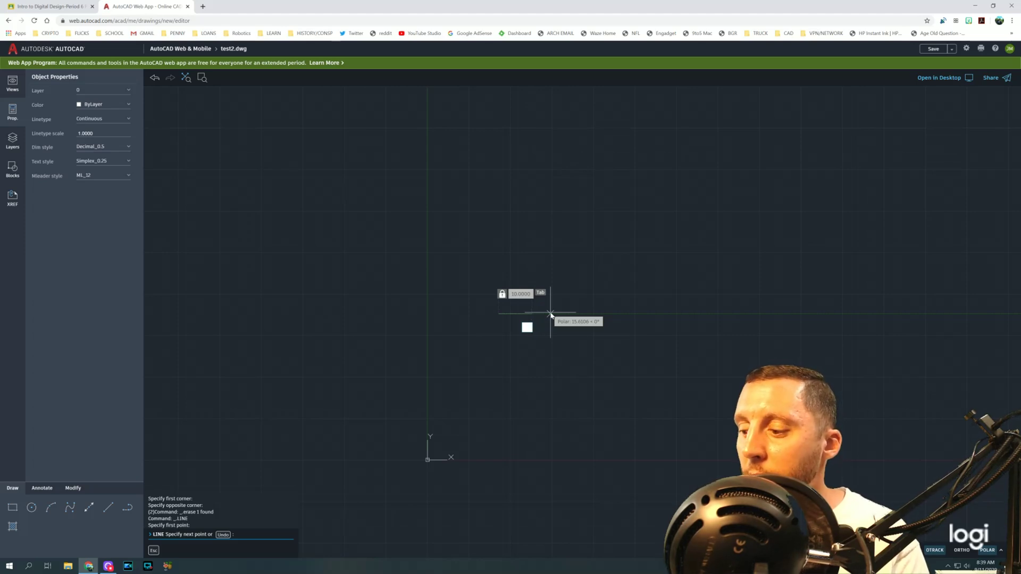
pyautogui.press('Return')
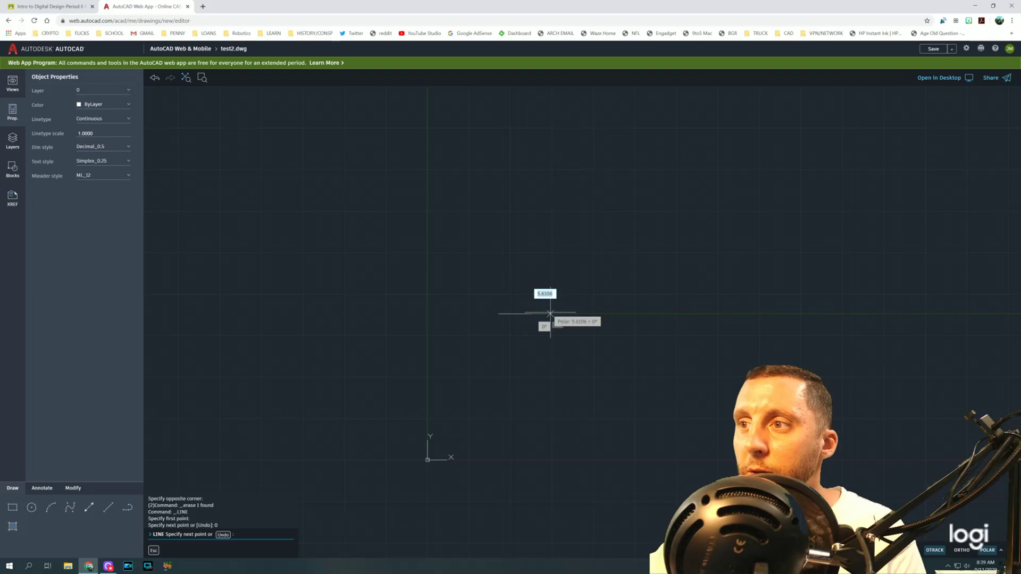
pyautogui.press('Escape')
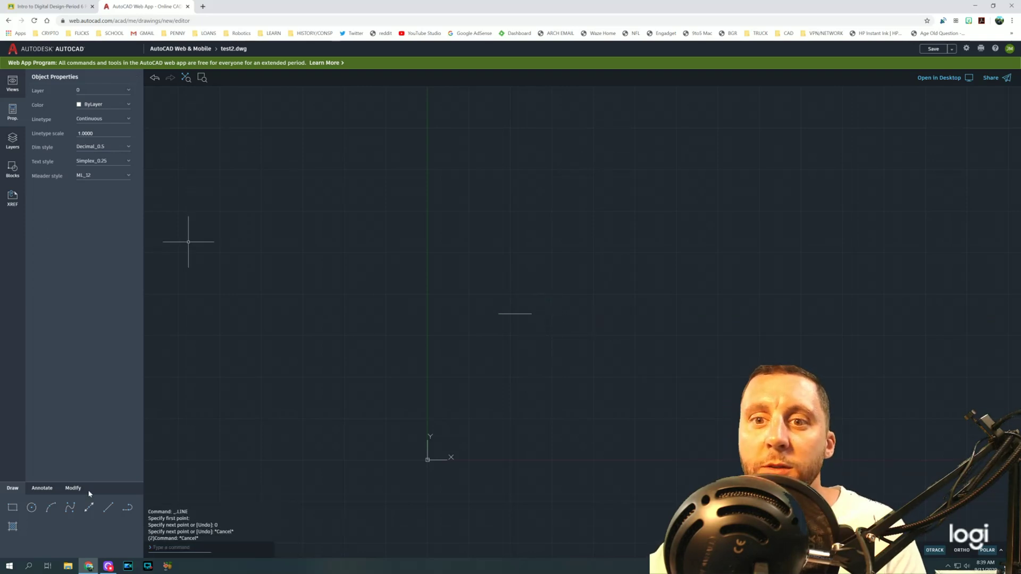
# Draw a circle with a radius of 10 to the right of the short line
pyautogui.click(31, 508)
pyautogui.click(633, 334)
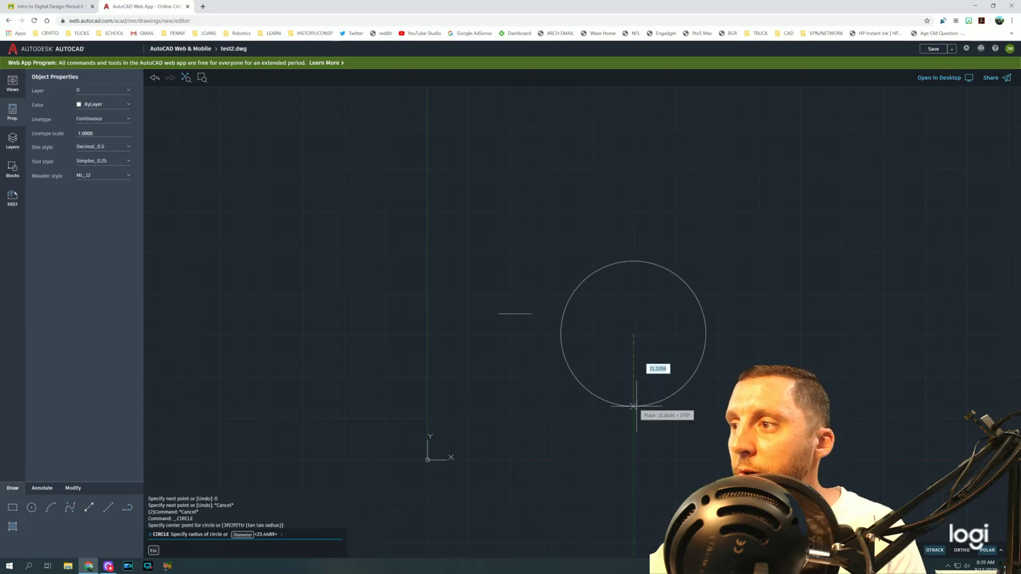
pyautogui.write('10')
pyautogui.press('Return')
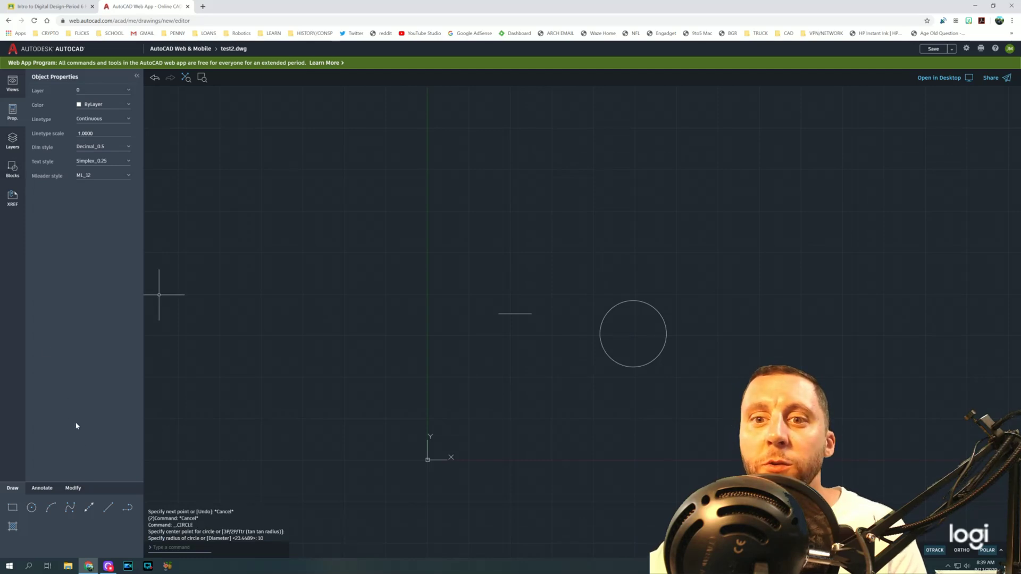
# Add the multiline text "0" with a text height of 5 just right of the circle
pyautogui.click(43, 489)
pyautogui.click(71, 508)
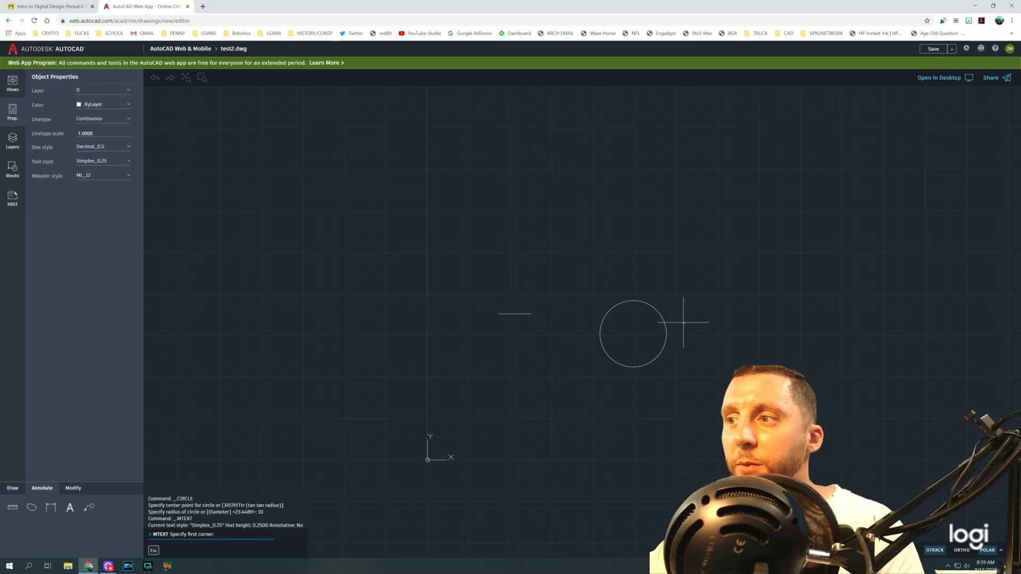
pyautogui.click(674, 328)
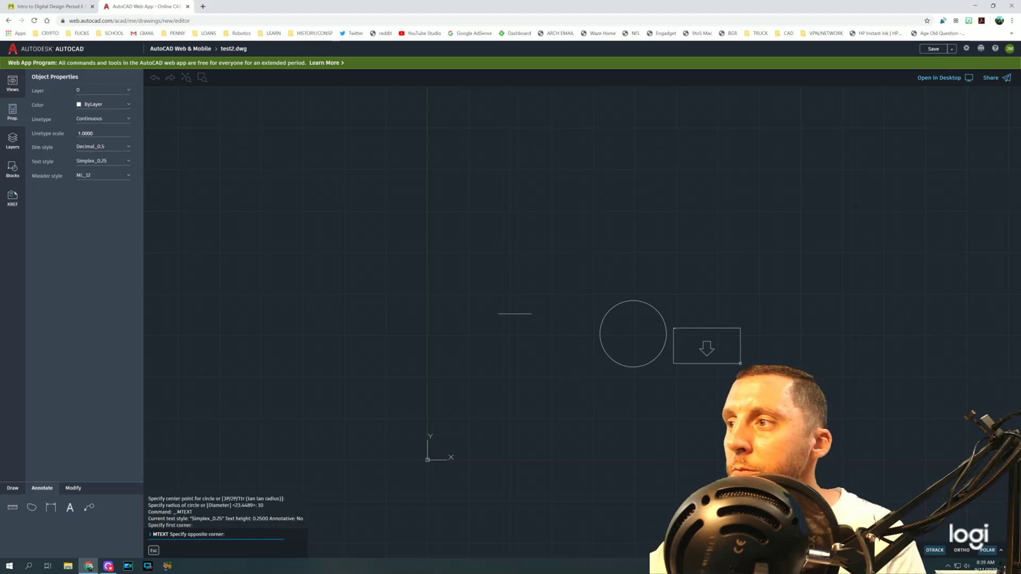
pyautogui.click(740, 364)
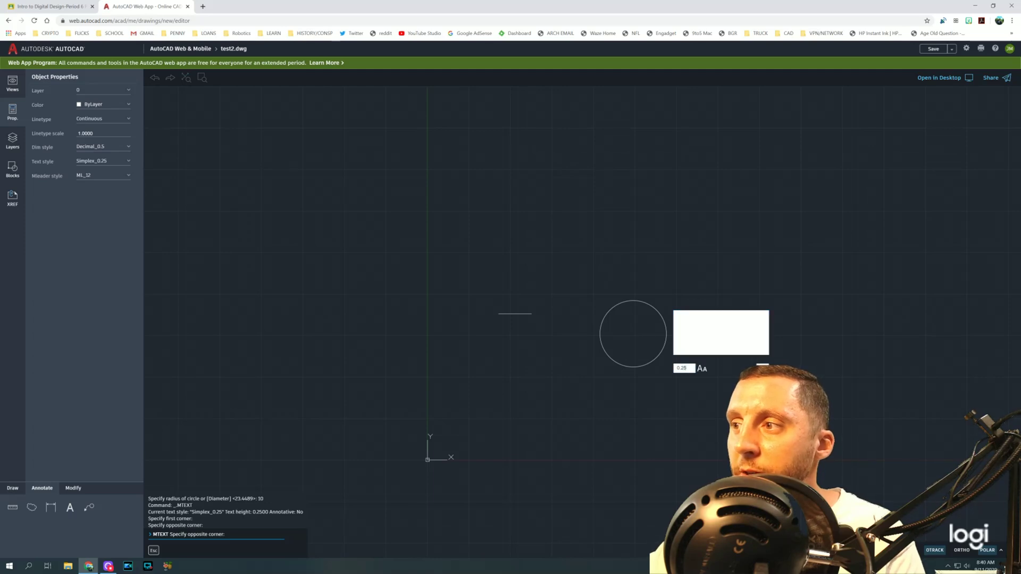
pyautogui.write('5')
pyautogui.press('Return')
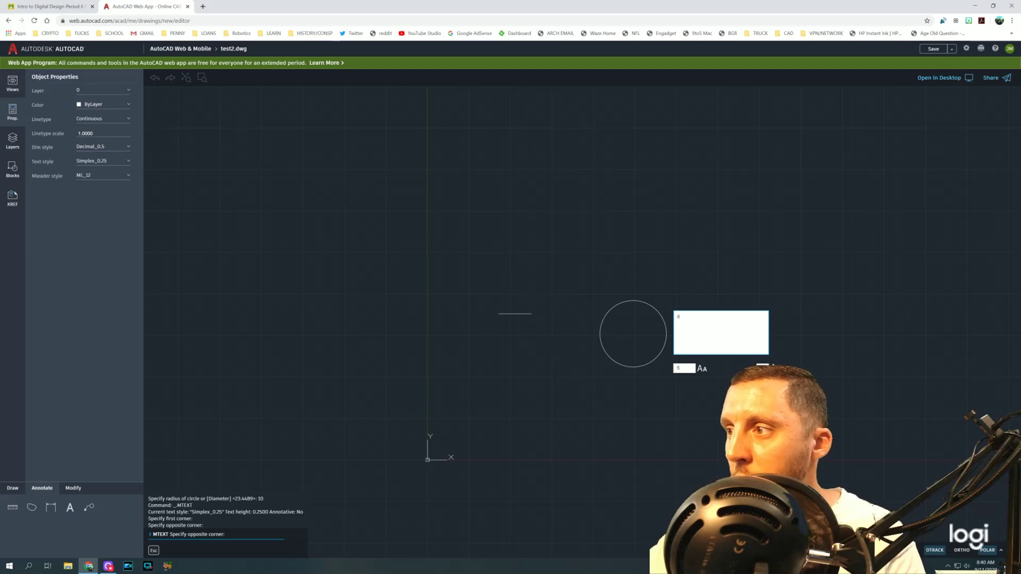
pyautogui.write('0')
pyautogui.press('Escape')
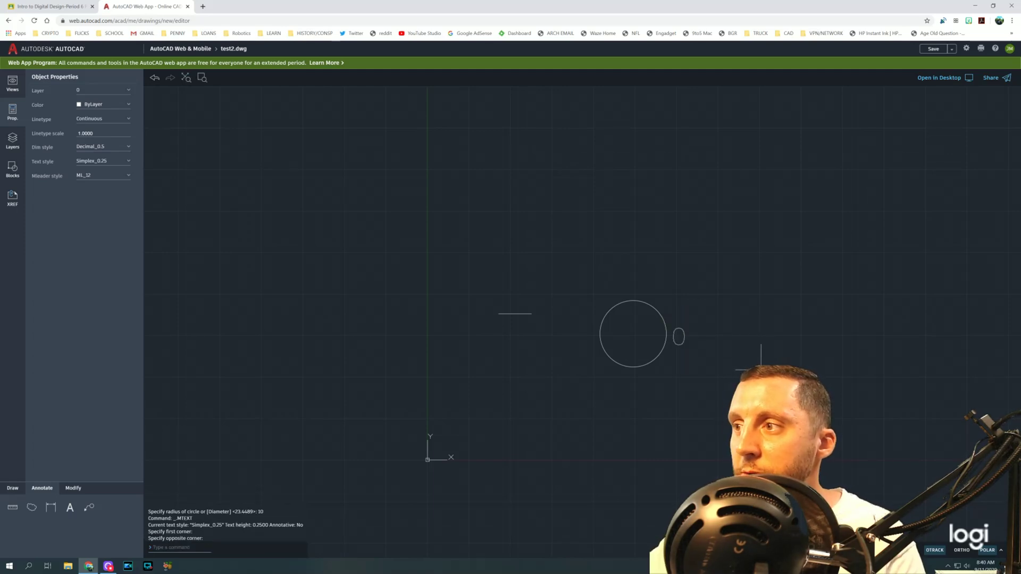
# Copy the "0" label and paste copies above, left of and below the circle
pyautogui.click(678, 337)
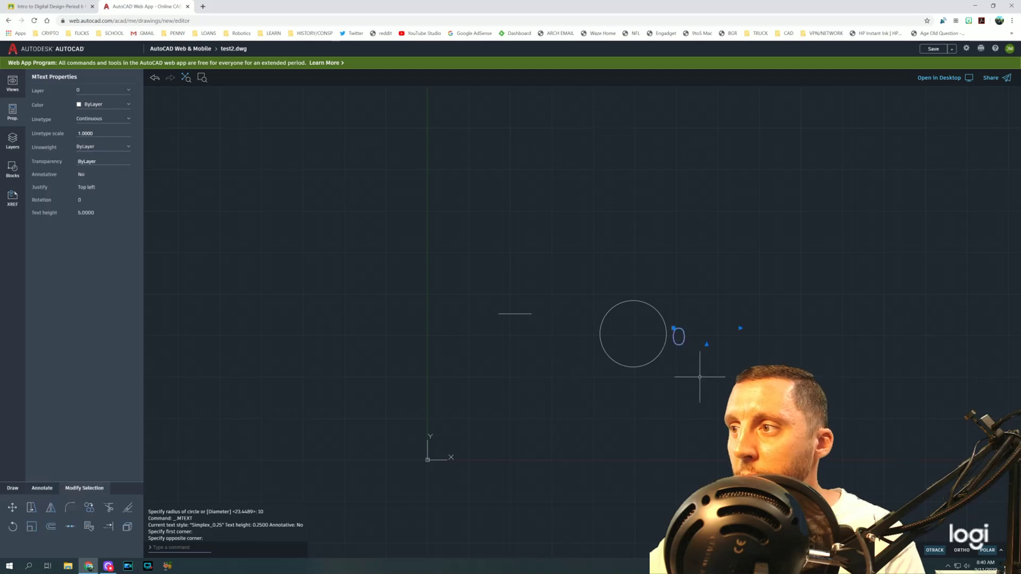
pyautogui.press('Escape')
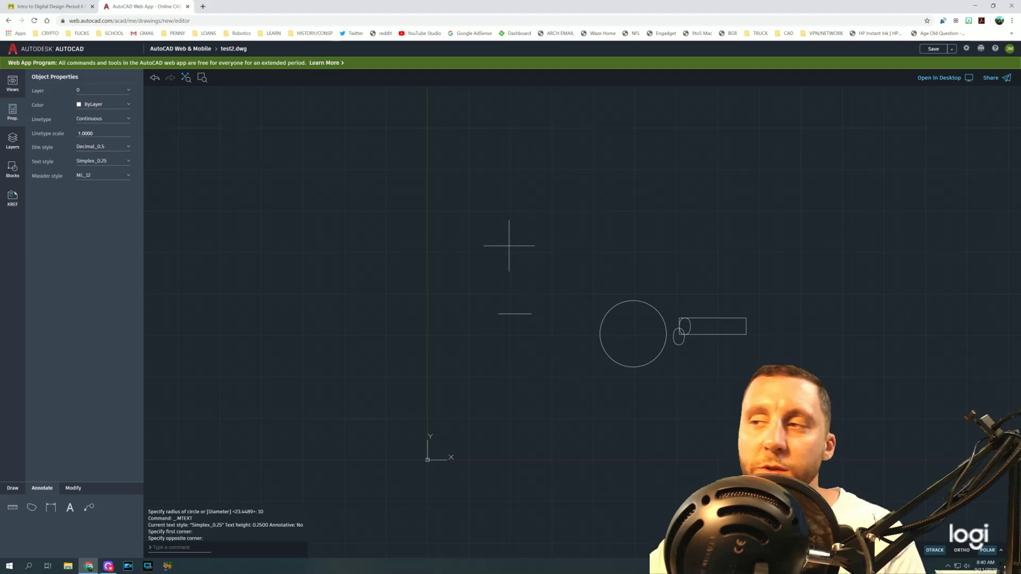
pyautogui.click(453, 201)
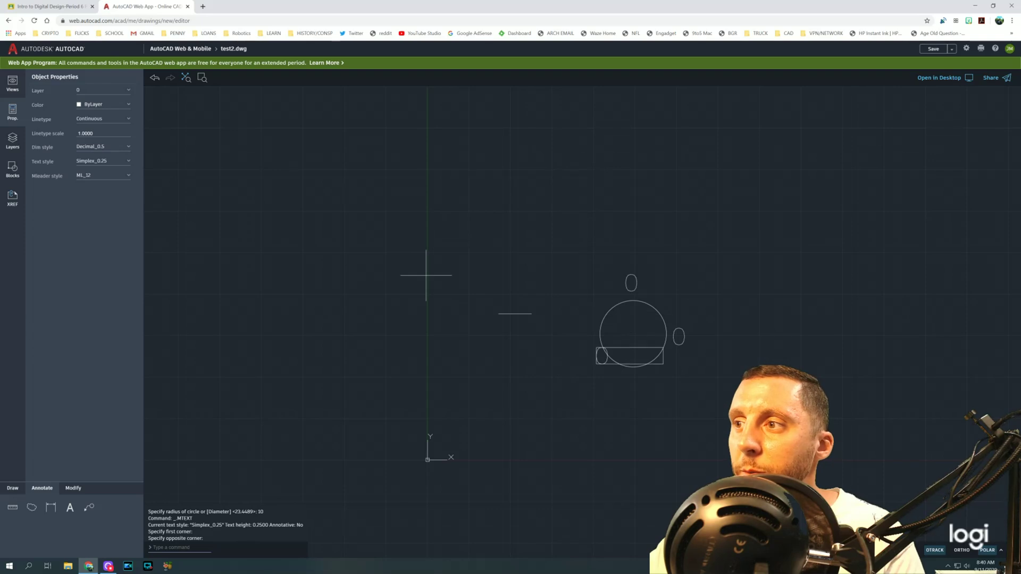
pyautogui.click(405, 252)
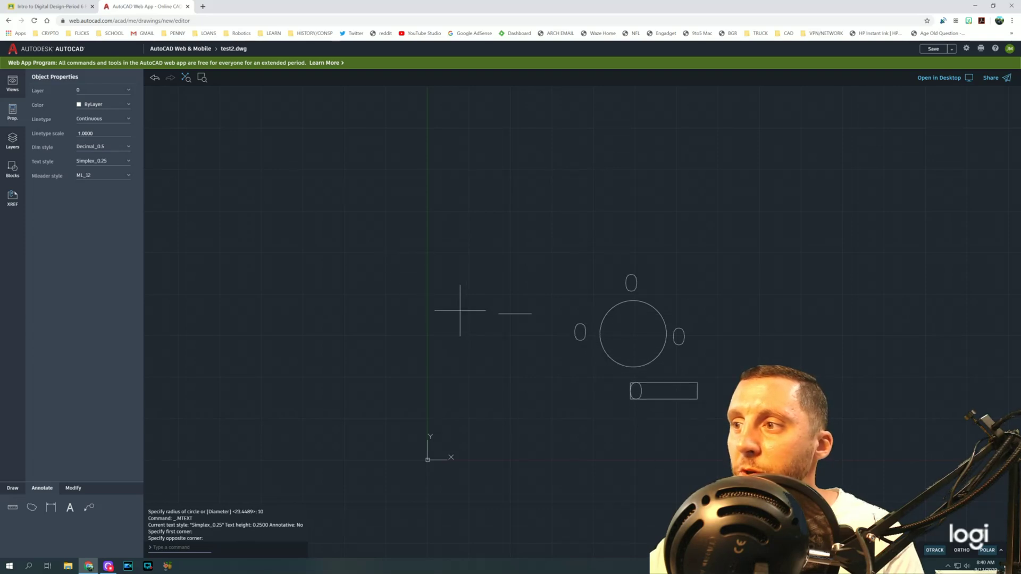
pyautogui.click(458, 308)
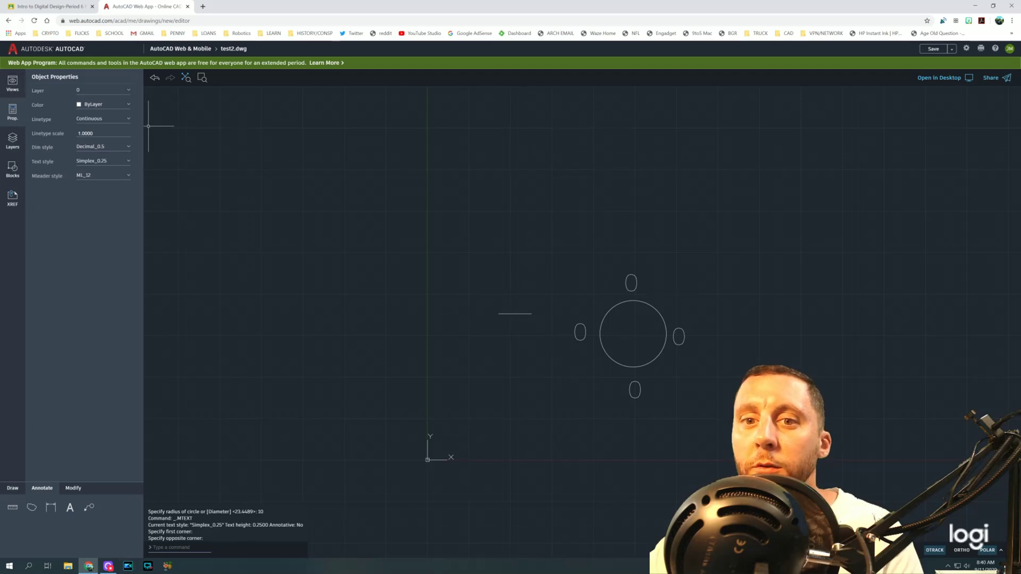
# Change the copied labels to 90 above the circle, 180 on its left and 270 below it
pyautogui.click(632, 291)
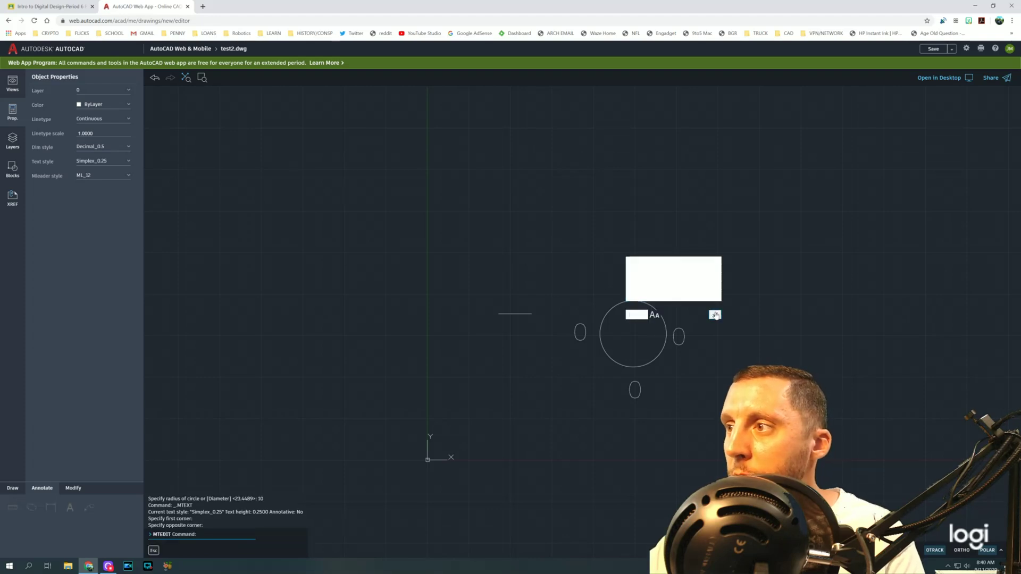
pyautogui.click(715, 315)
pyautogui.doubleClick(581, 333)
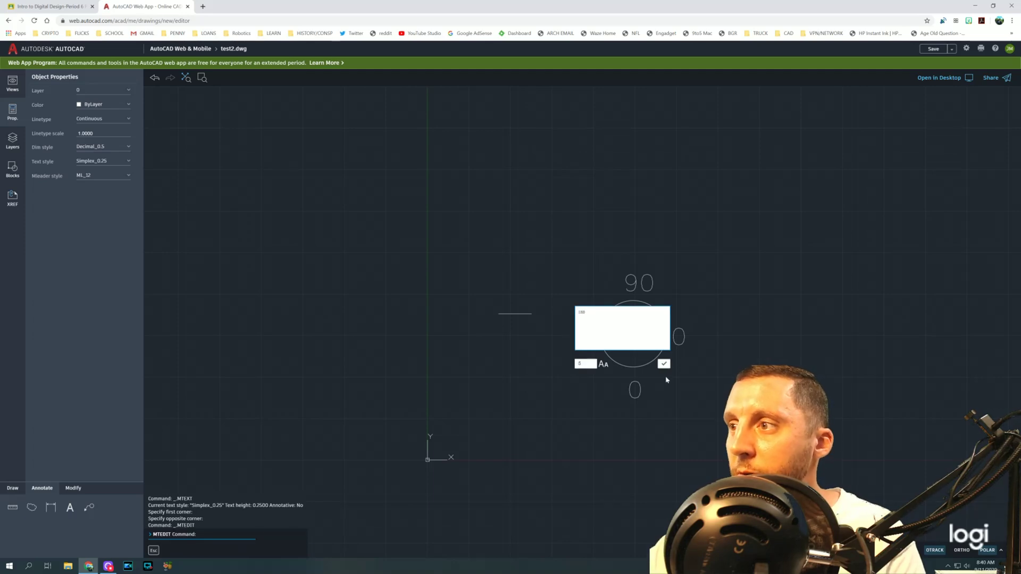
pyautogui.click(663, 364)
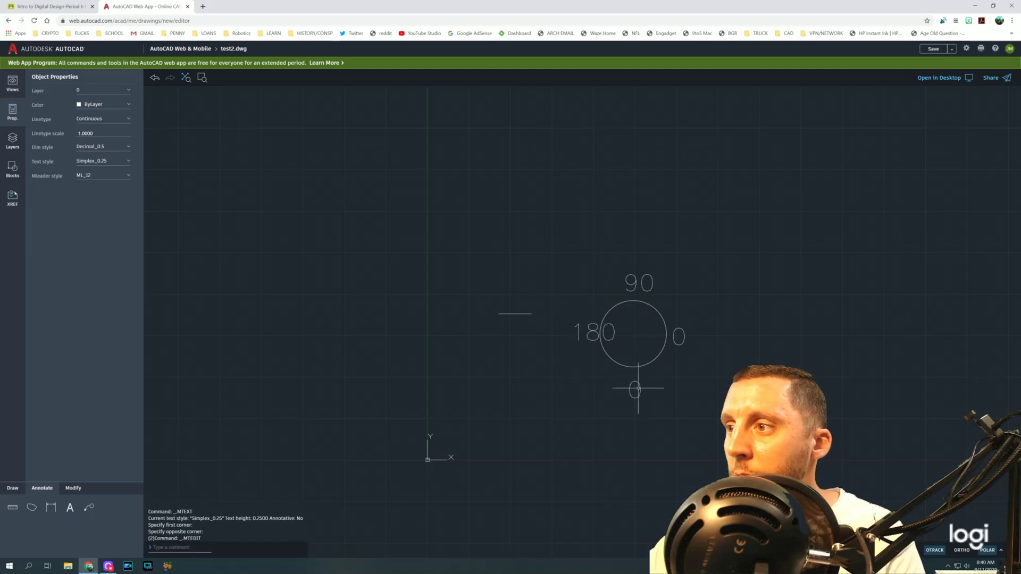
pyautogui.doubleClick(638, 383)
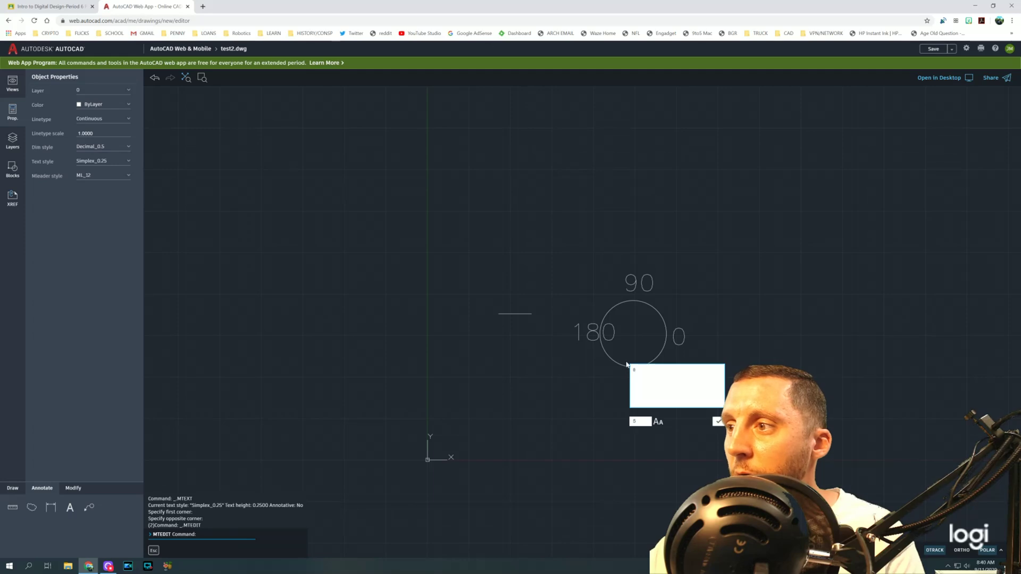
pyautogui.write('270')
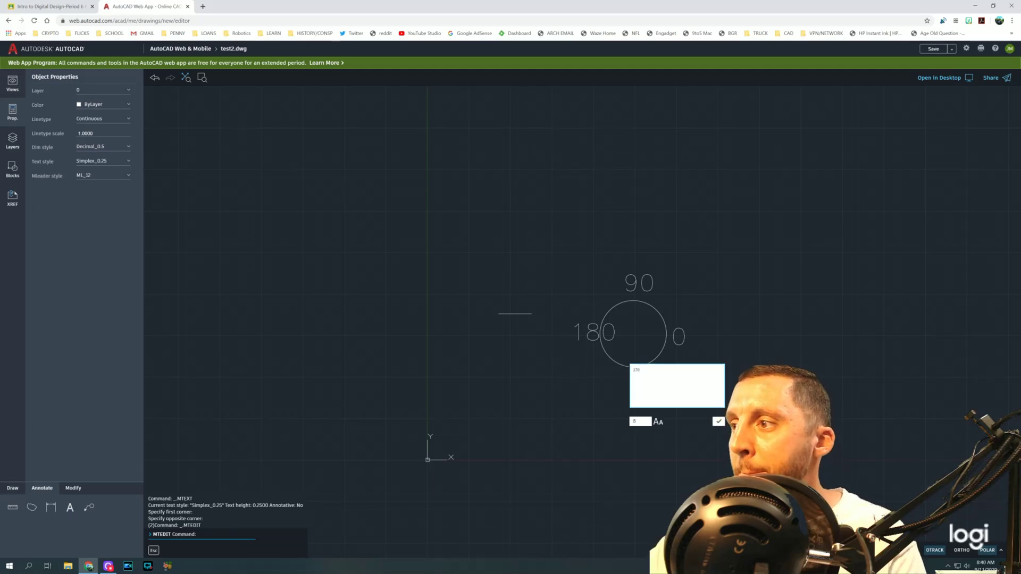
pyautogui.click(716, 422)
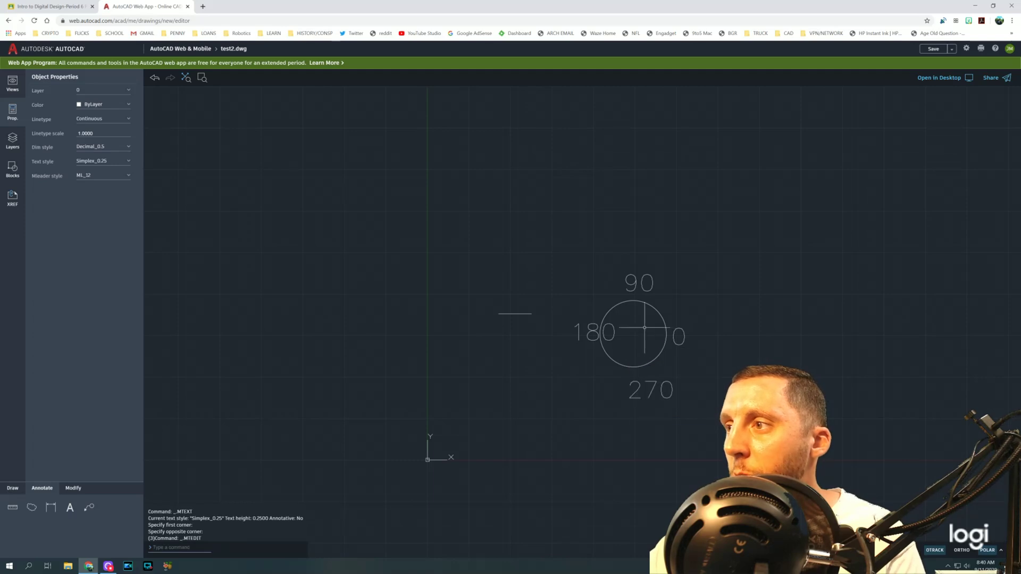
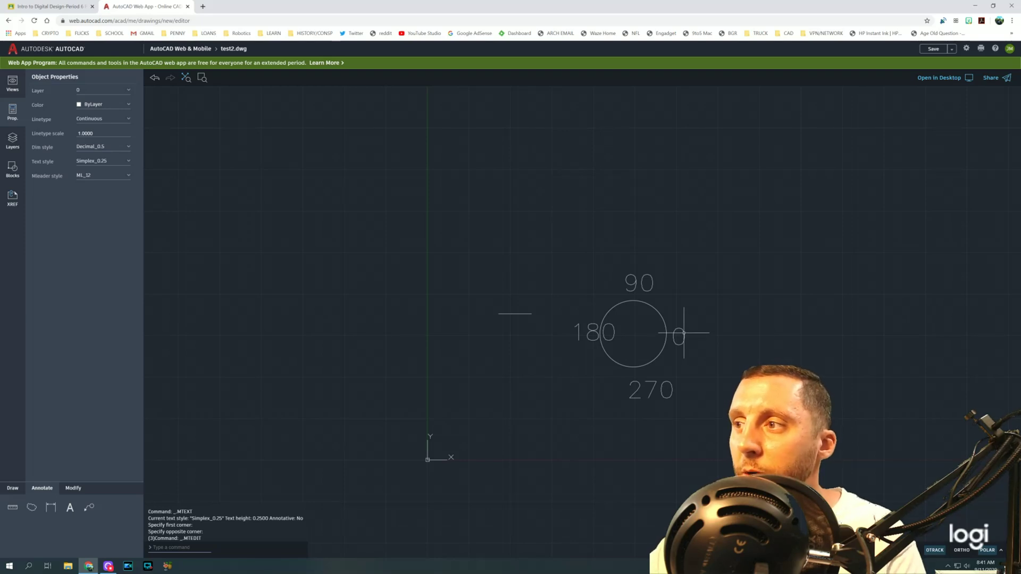
pyautogui.click(684, 333)
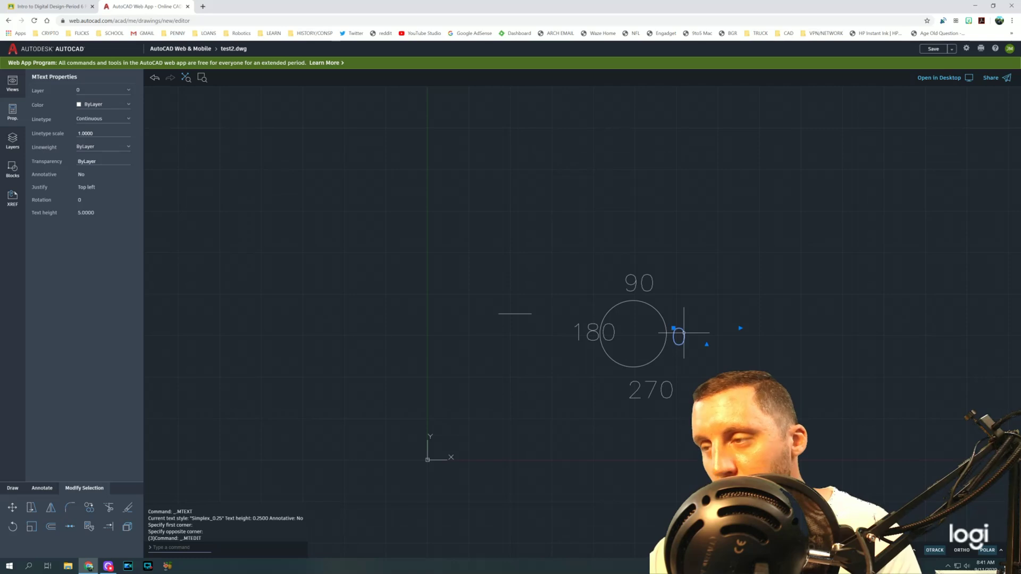
pyautogui.press('Escape')
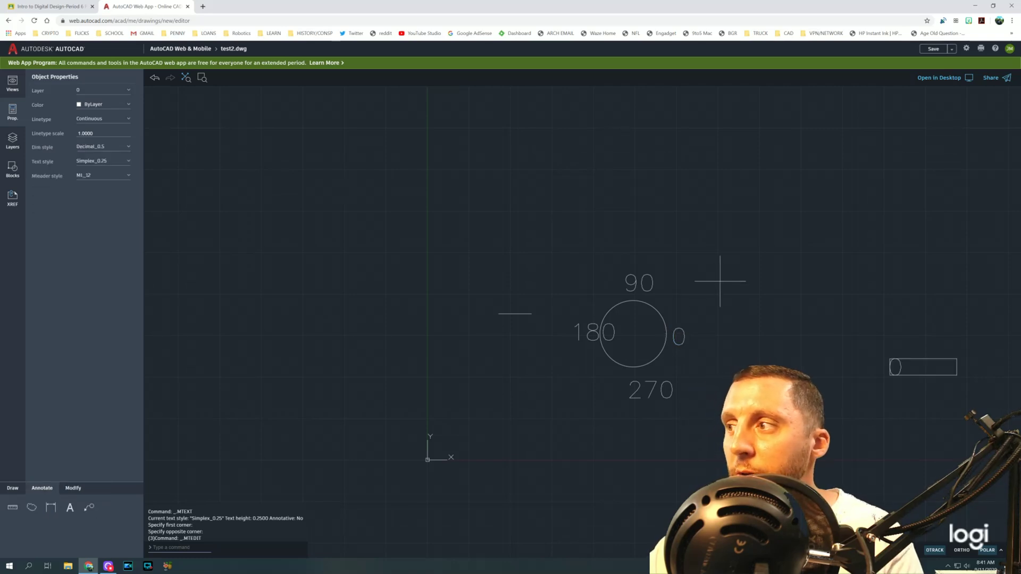
pyautogui.press('Escape')
pyautogui.press('Escape')
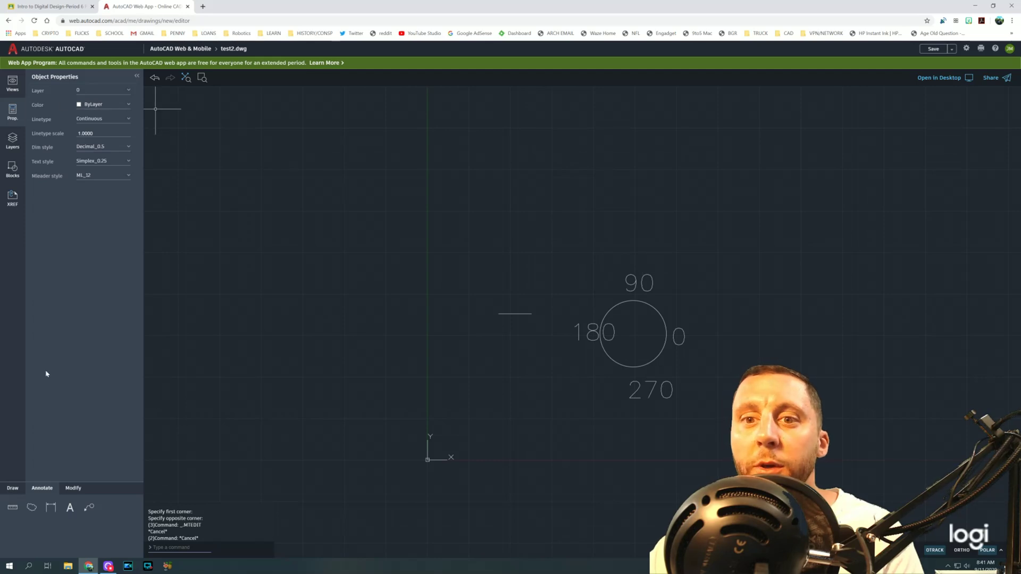
pyautogui.click(13, 488)
pyautogui.click(109, 508)
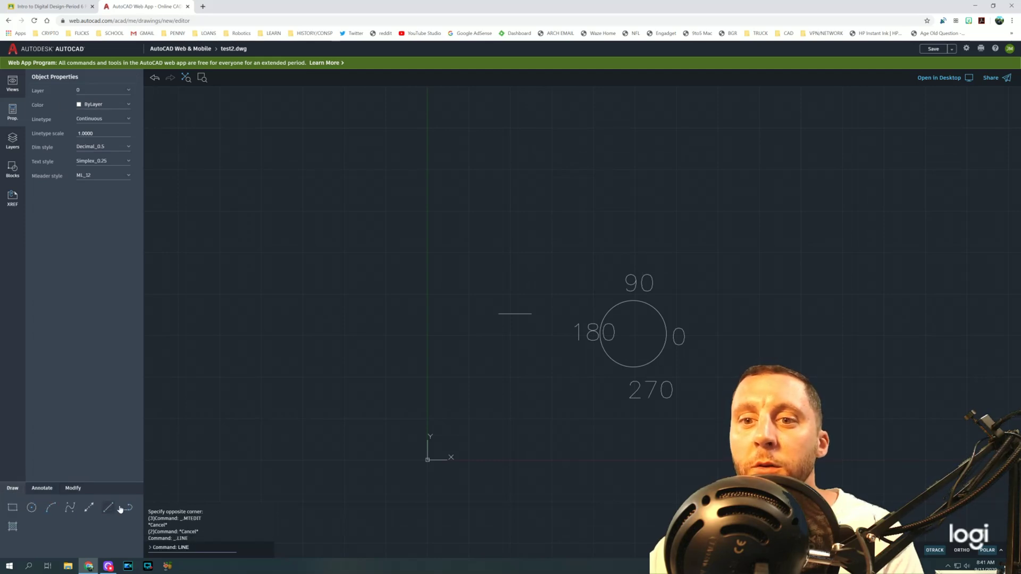
pyautogui.click(490, 233)
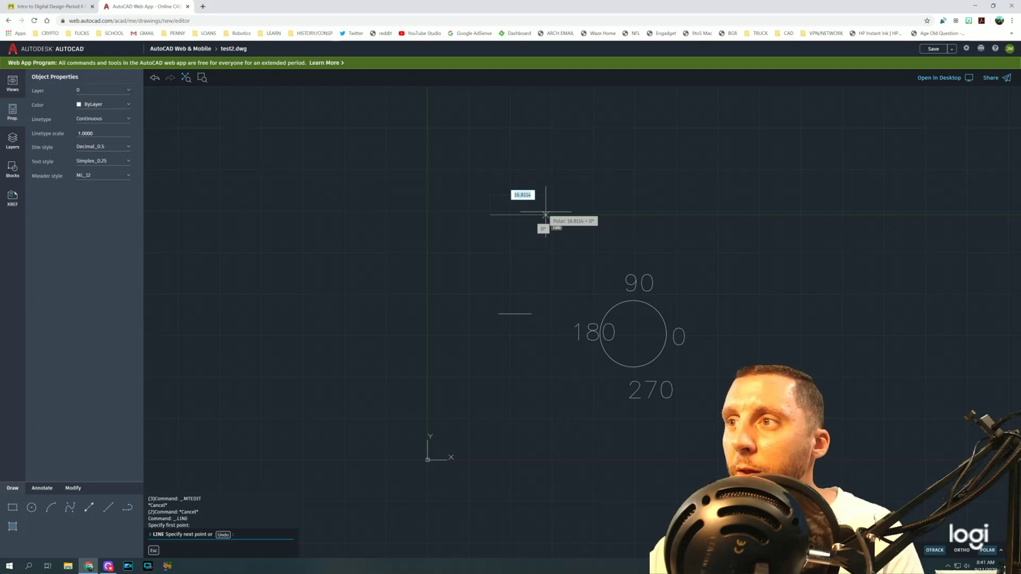
pyautogui.press('Escape')
pyautogui.press('Escape')
pyautogui.press('Escape')
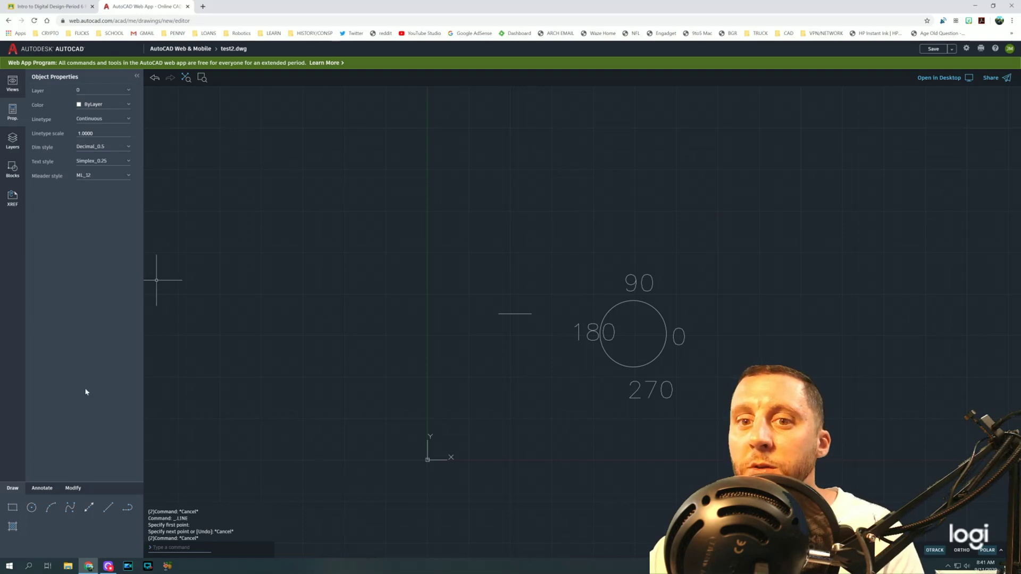
# Draw a closed rectangle of lines from 0,0 through 10,0, 10,8.25 and 0,8.25 back to the origin
pyautogui.click(109, 509)
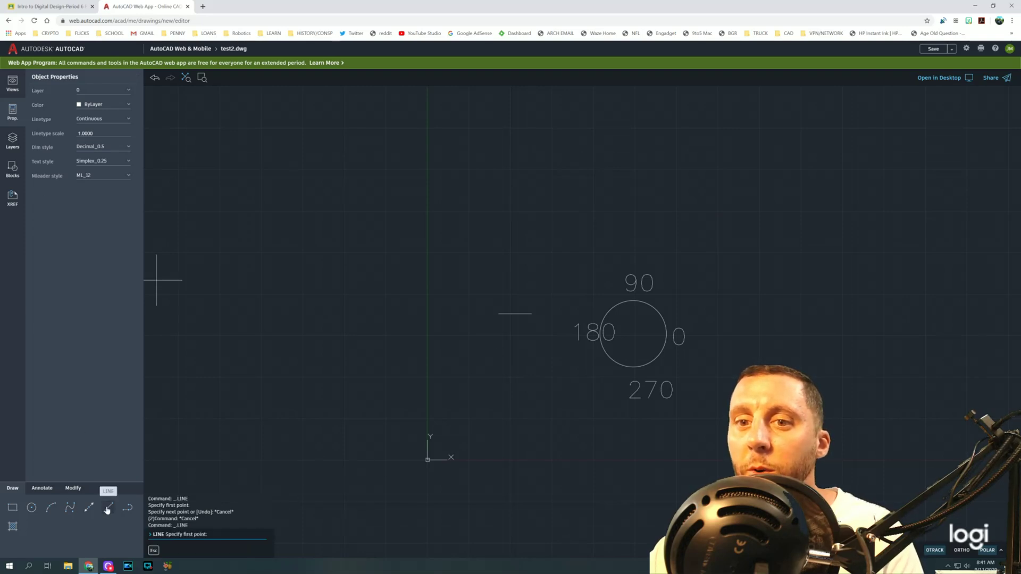
pyautogui.write('0,0')
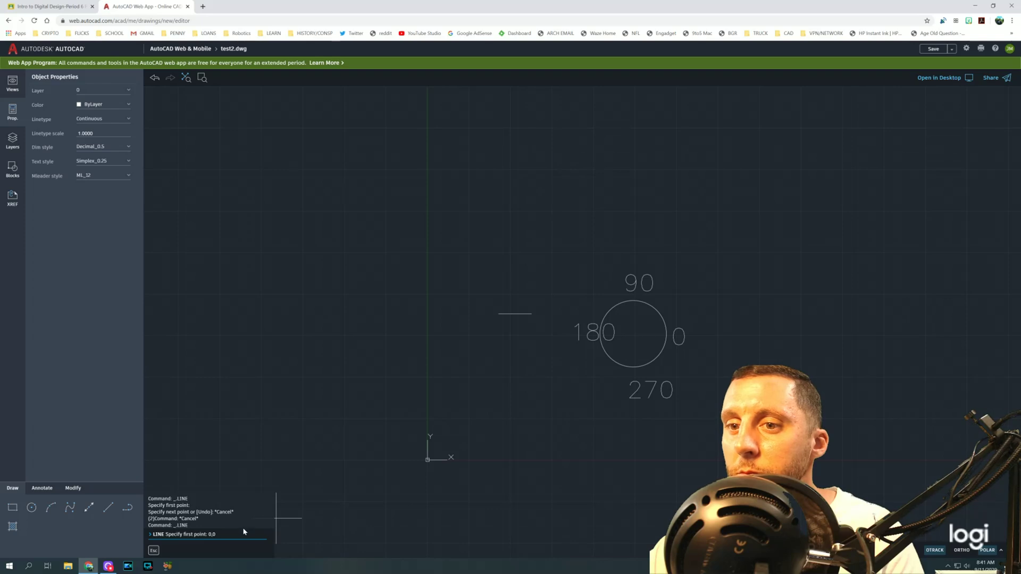
pyautogui.press('Return')
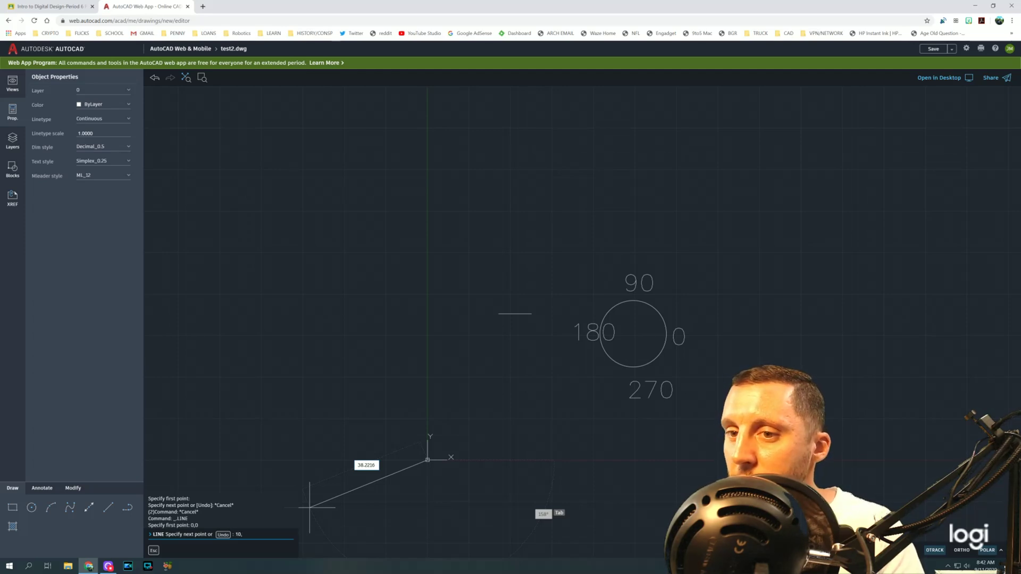
pyautogui.press('Return')
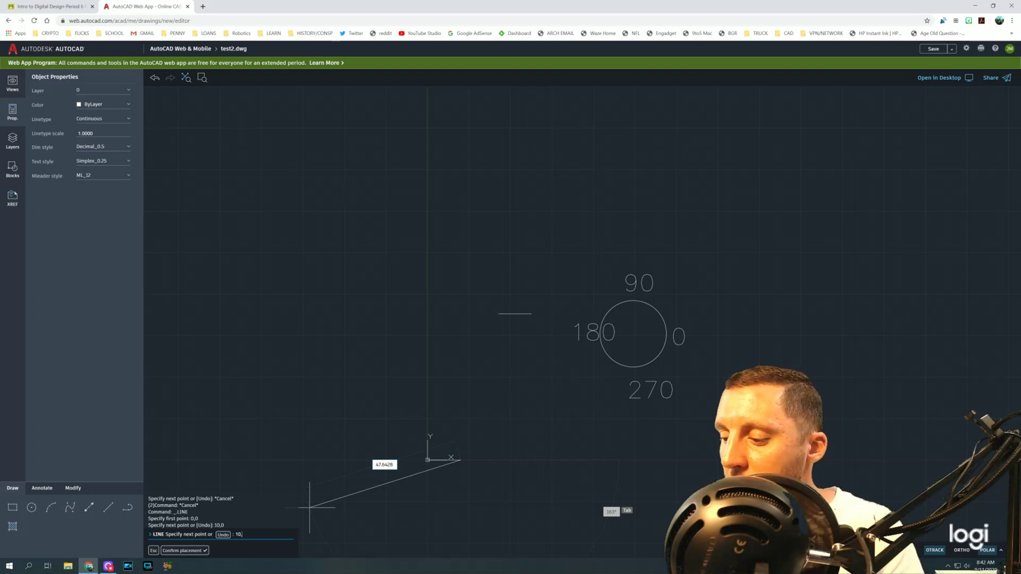
pyautogui.write('.25')
pyautogui.press('Return')
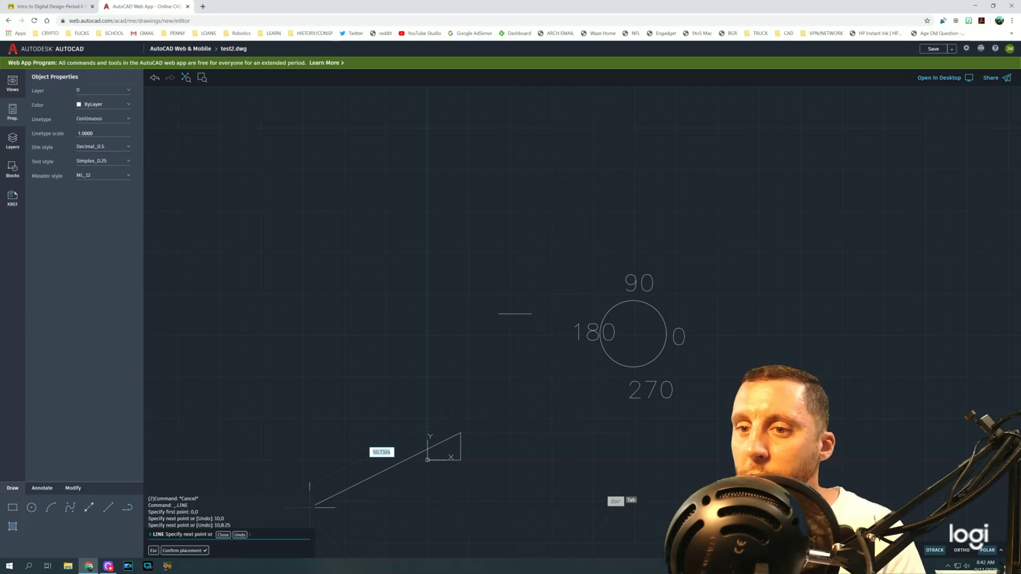
pyautogui.write('0,8.25')
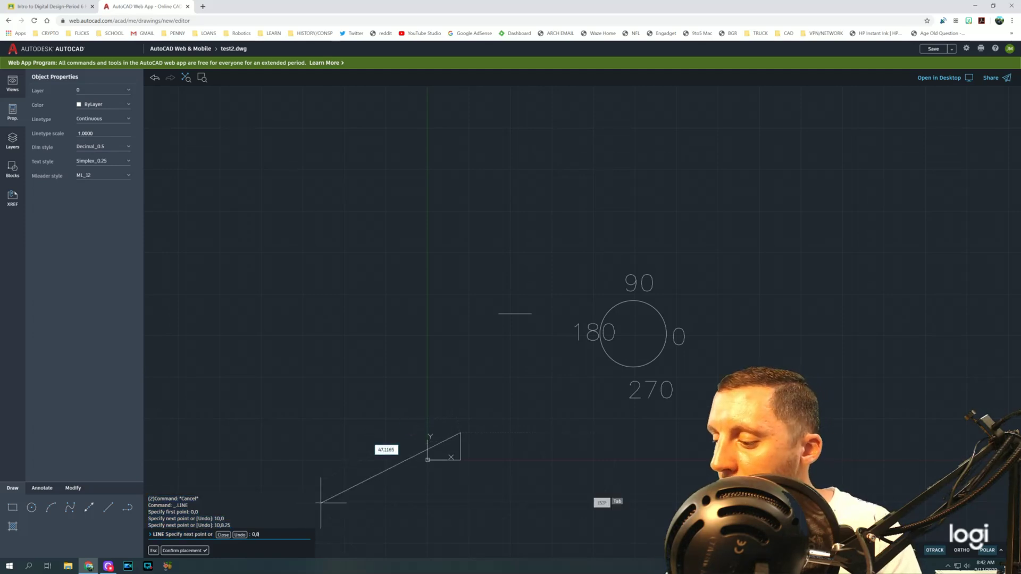
pyautogui.press('Return')
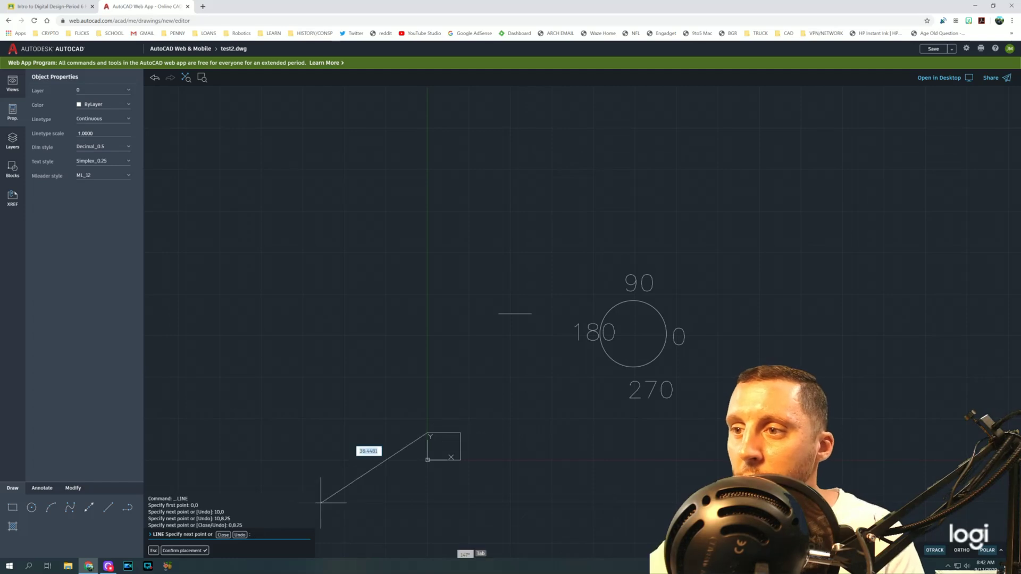
pyautogui.click(427, 460)
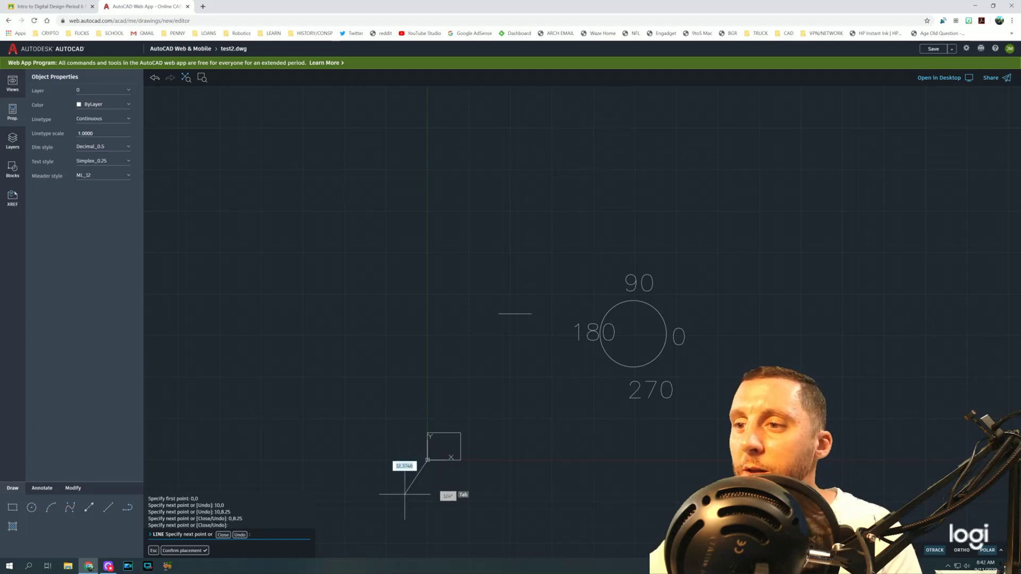
pyautogui.press('Escape')
pyautogui.press('Escape')
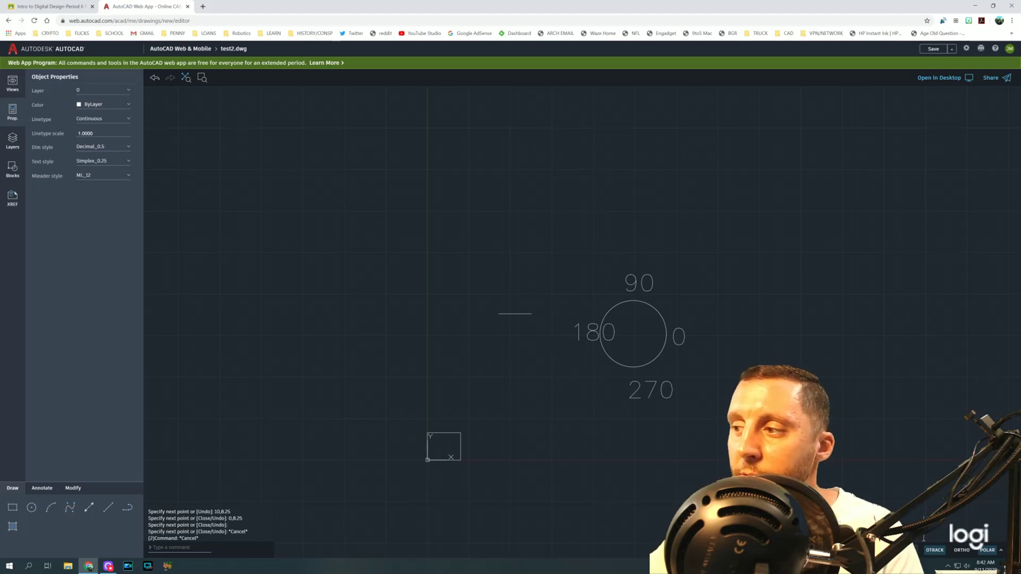
# Turn on the Midpoint object snap and check the list of active snaps
pyautogui.click(915, 550)
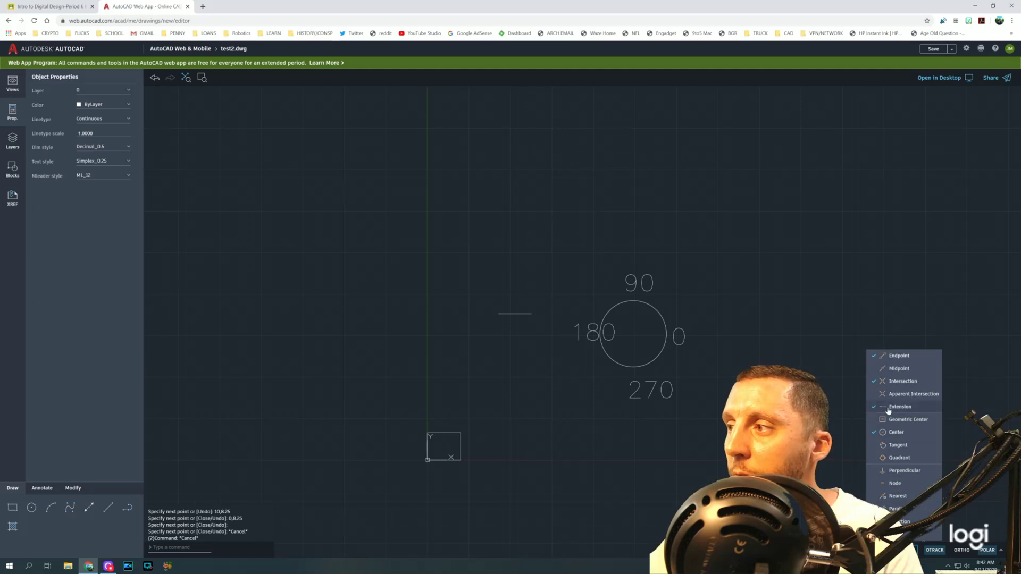
pyautogui.click(900, 368)
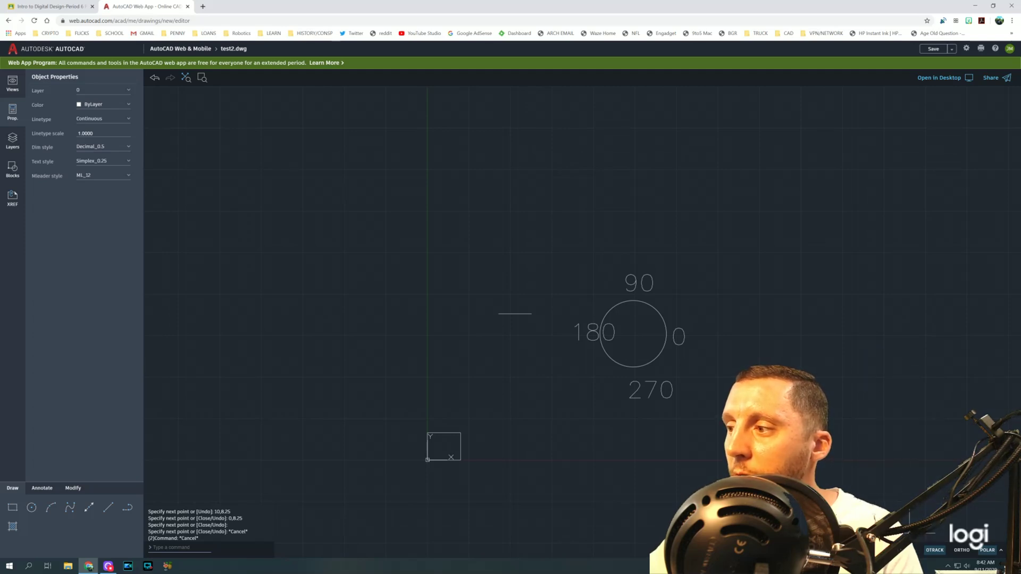
pyautogui.click(915, 550)
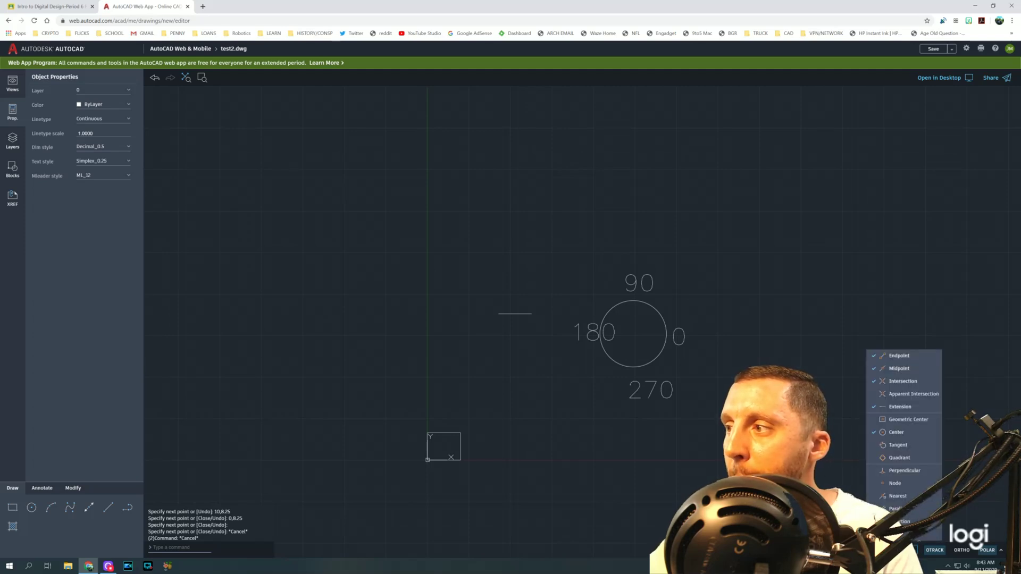
pyautogui.press('Escape')
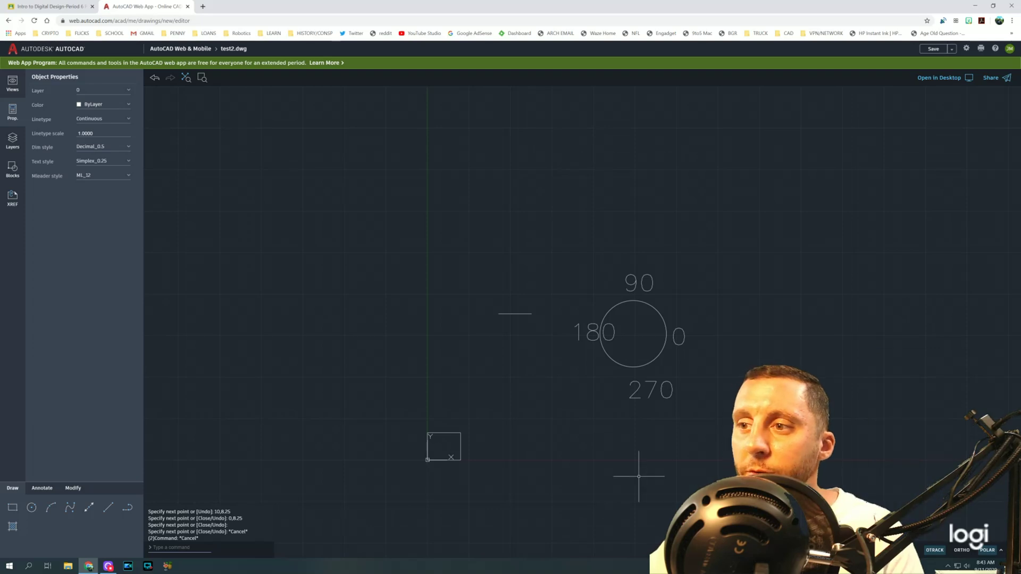
# Offset the rectangle's bottom edge 1/8 upward into the rectangle using the Through option
pyautogui.scroll(1, 442, 456)
pyautogui.scroll(2, 442, 456)
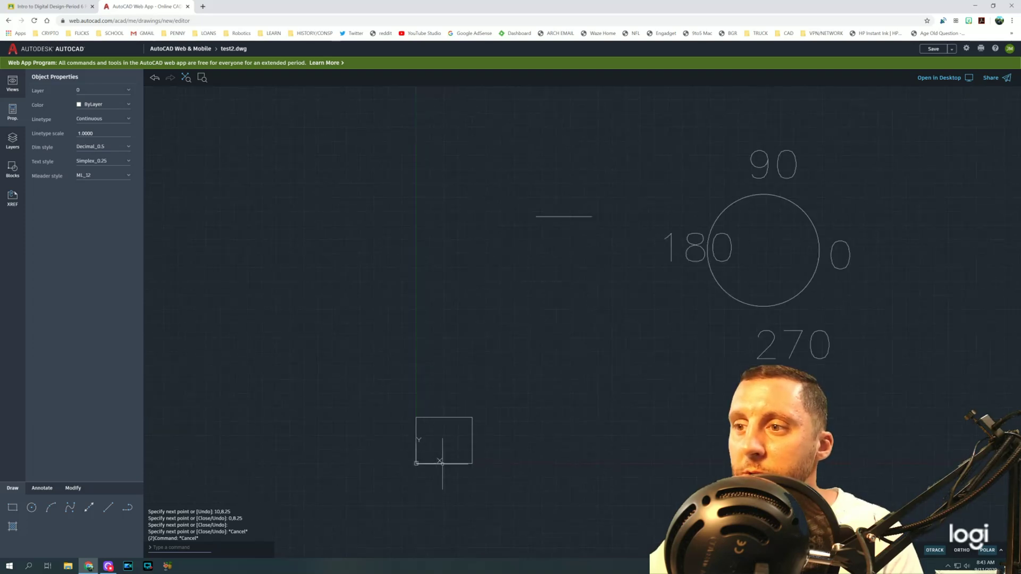
pyautogui.scroll(5, 445, 467)
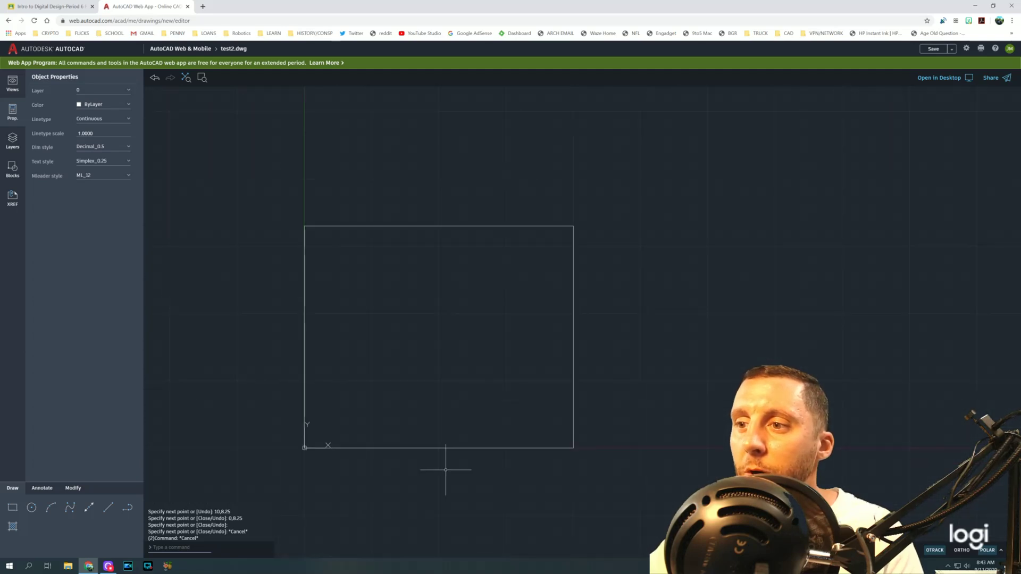
pyautogui.moveTo(449, 467); pyautogui.dragTo(567, 431, button='middle')
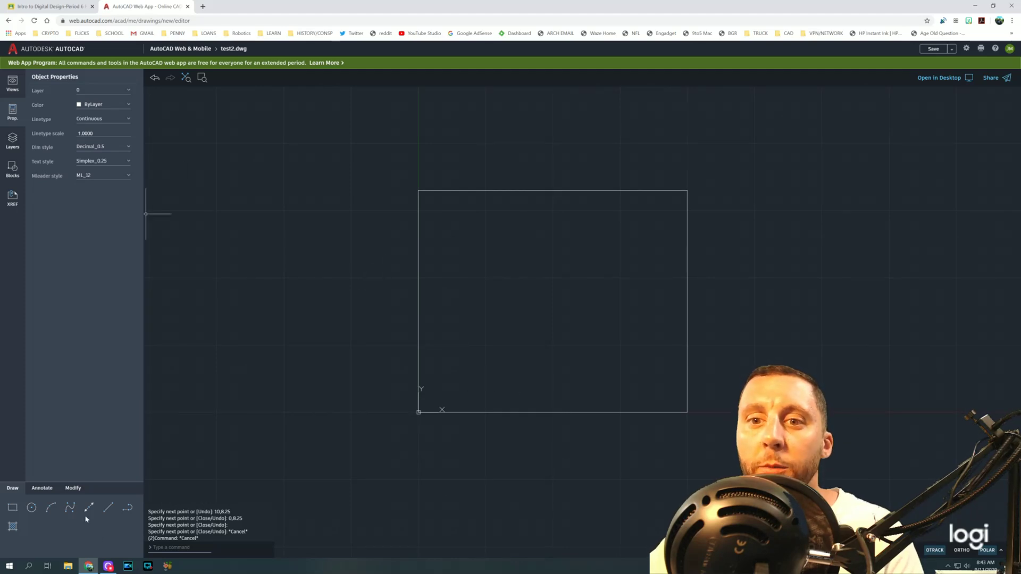
pyautogui.click(42, 488)
pyautogui.click(72, 490)
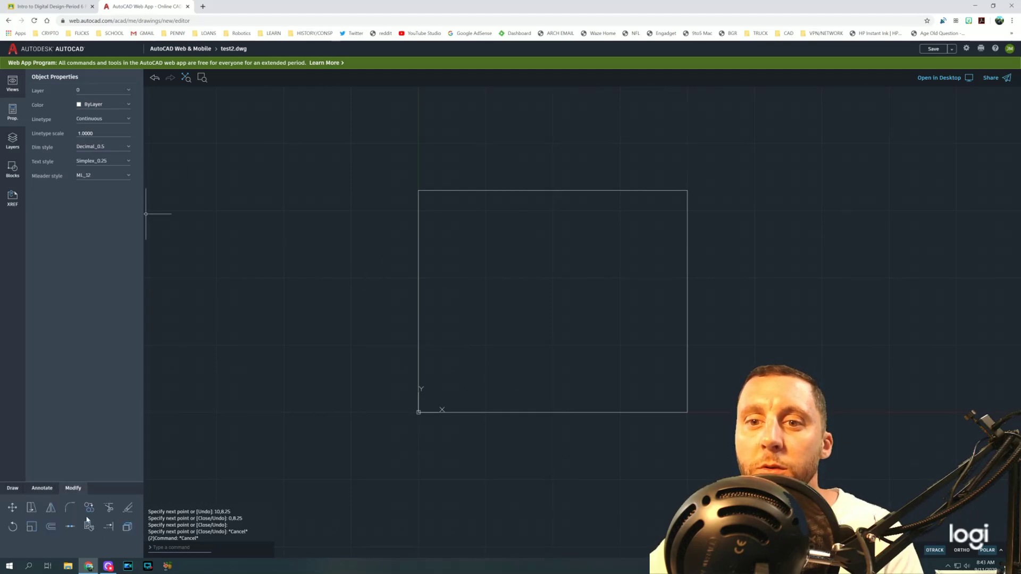
pyautogui.click(51, 527)
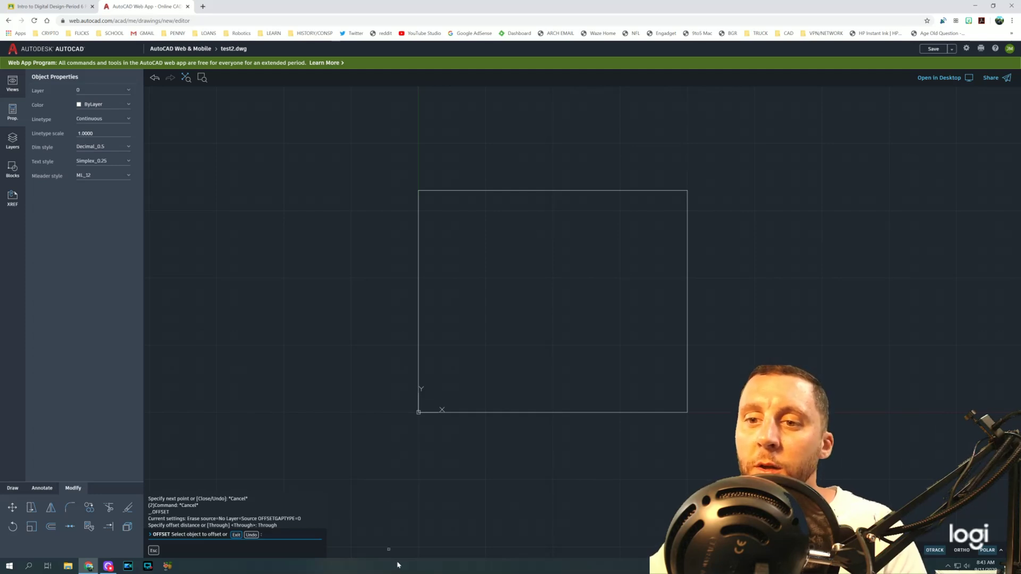
pyautogui.click(498, 412)
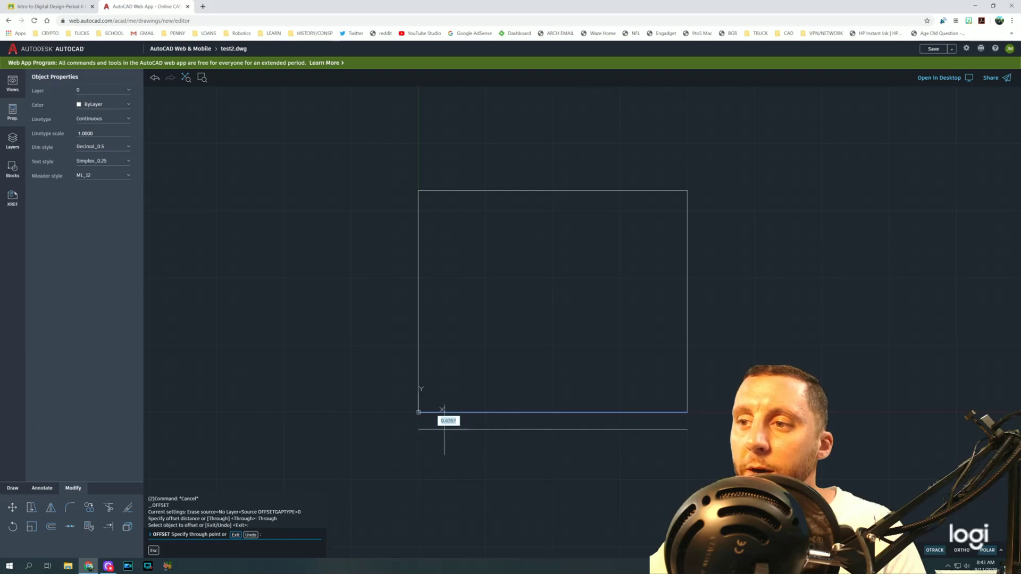
pyautogui.write('1/8')
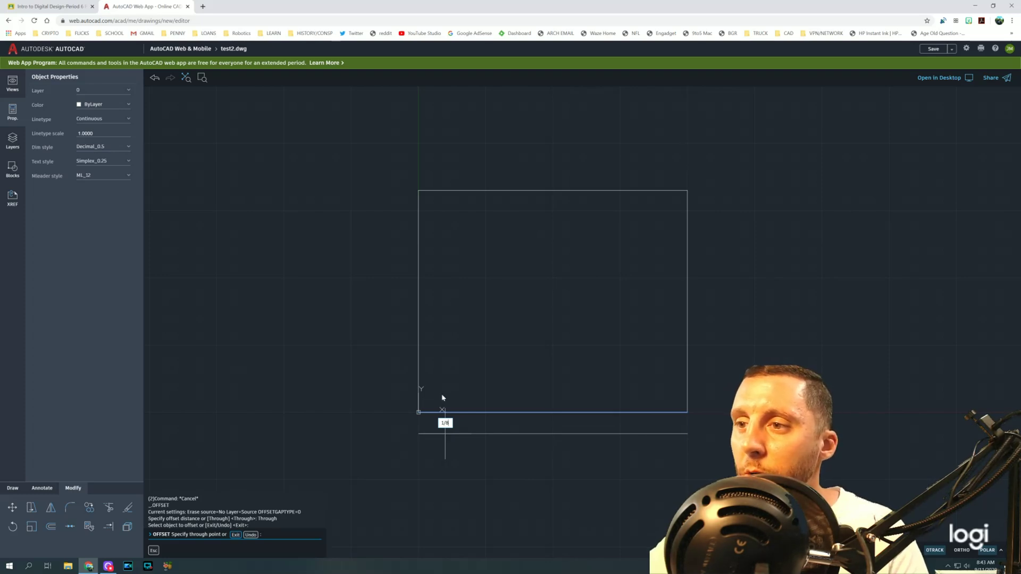
pyautogui.press('BackSpace')
pyautogui.press('BackSpace')
pyautogui.press('BackSpace')
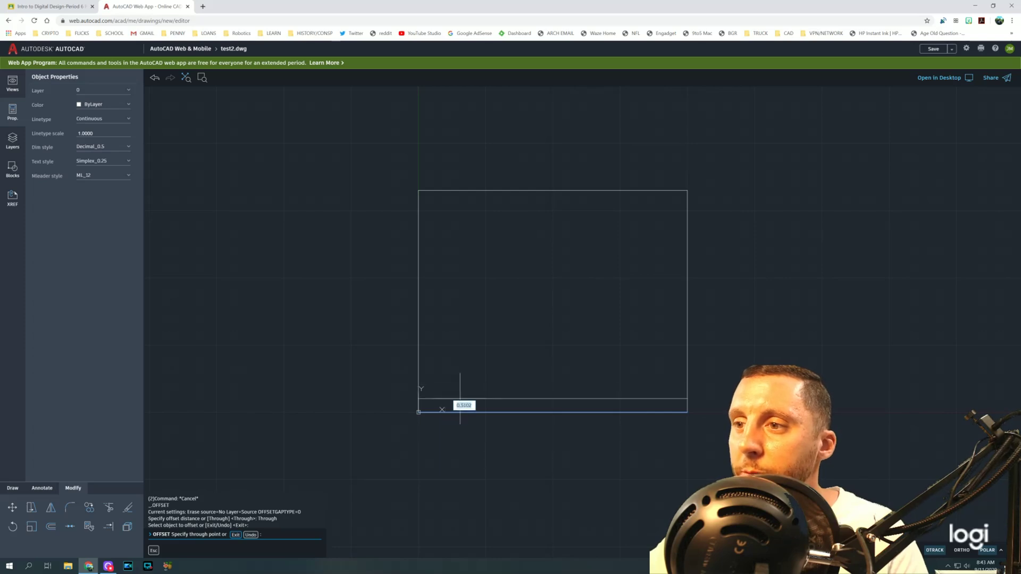
pyautogui.write('1/8')
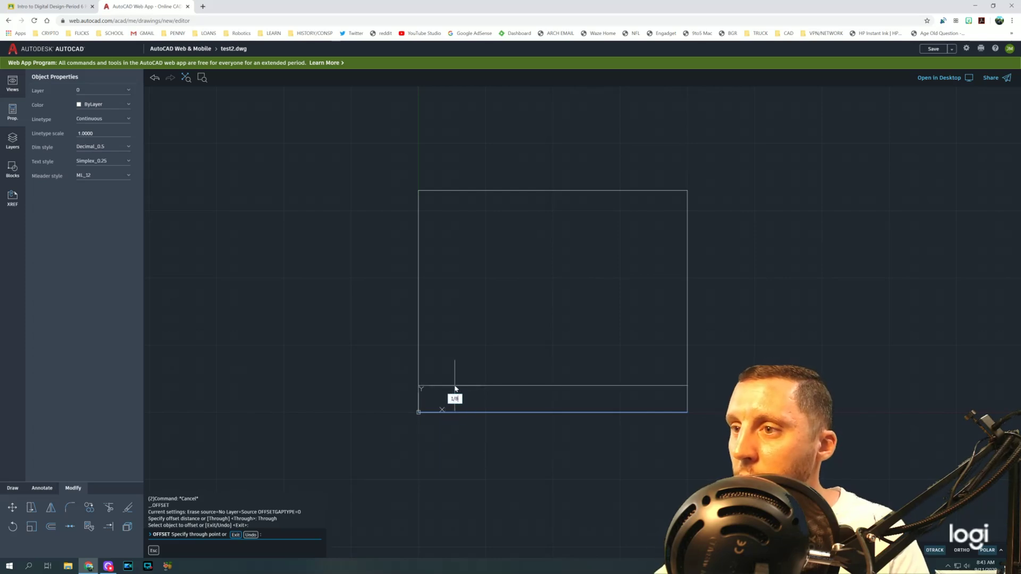
pyautogui.press('Return')
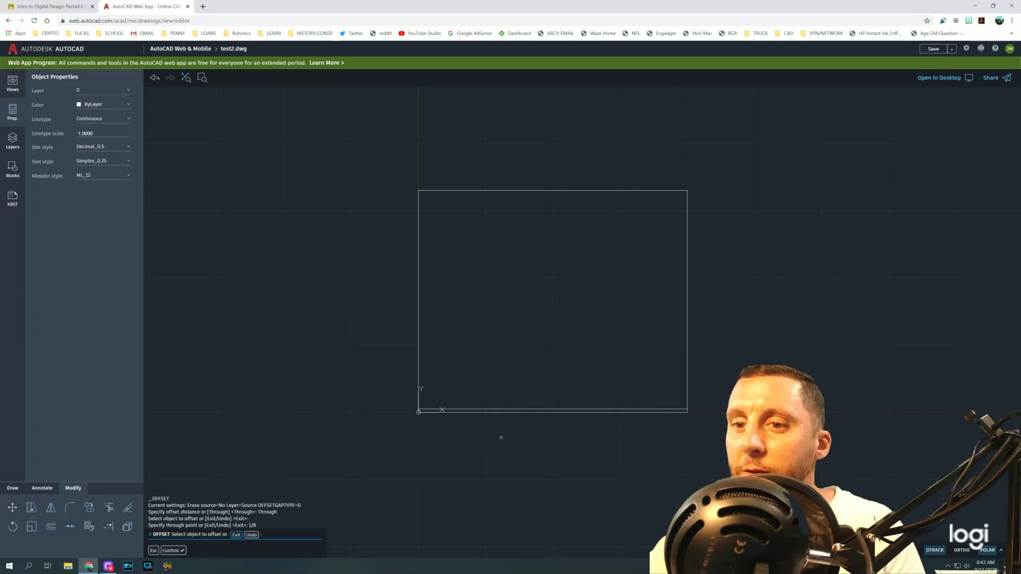
# Offset the new line above the bottom edge 1/8 upward, and offset the resulting line by another 1/8
pyautogui.click(442, 410)
pyautogui.write('1/8')
pyautogui.press('Return')
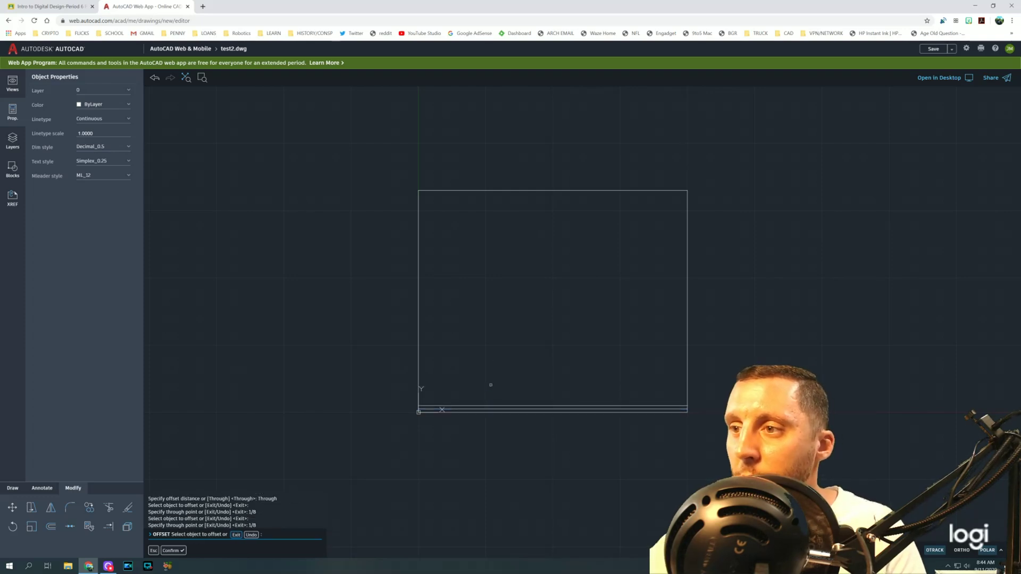
pyautogui.click(491, 406)
pyautogui.write('1/')
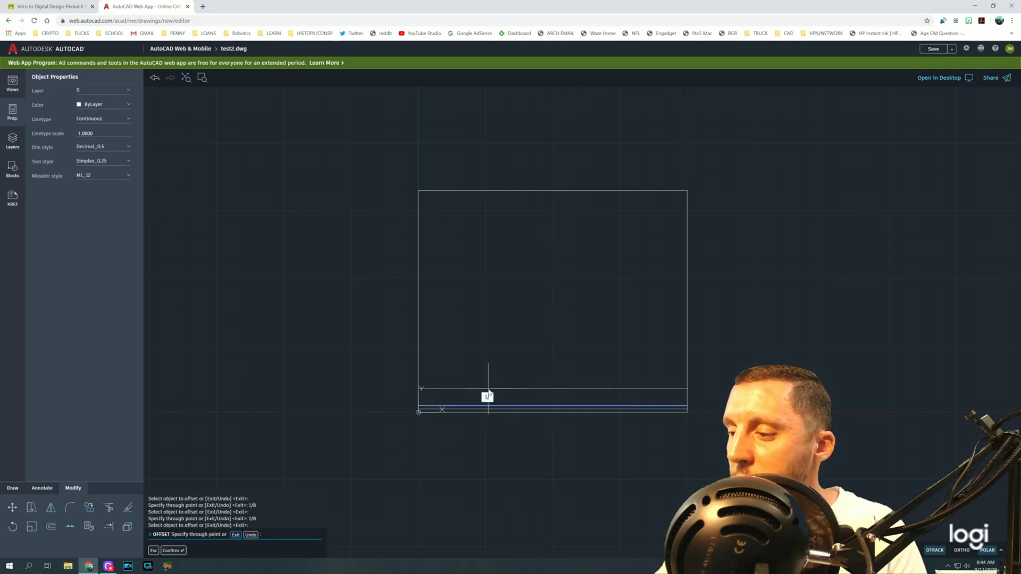
pyautogui.write('8')
pyautogui.press('Return')
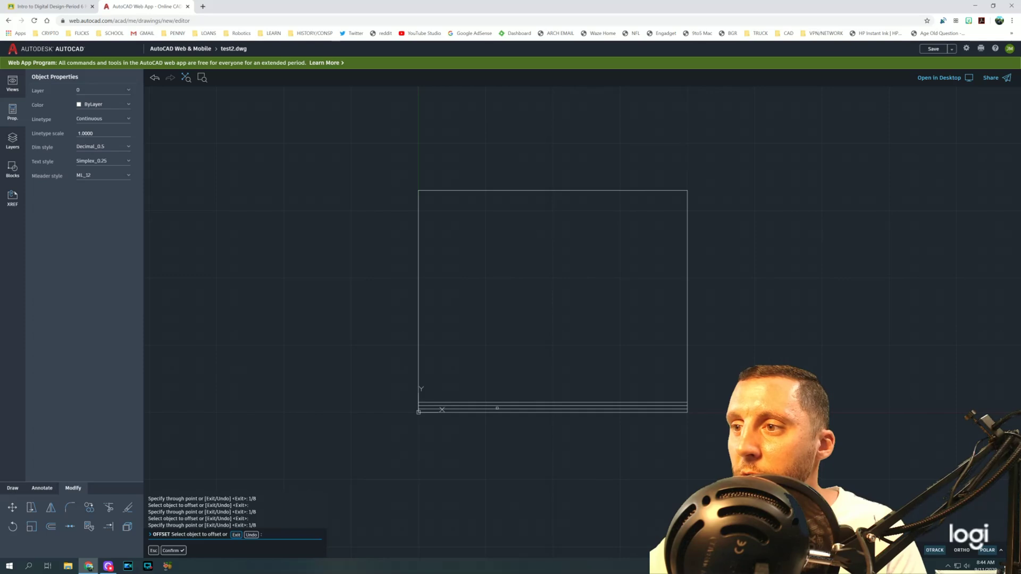
# Add two more parallel lines by offsetting the topmost line of the stack 1/8 upward each time, and end the Offset command
pyautogui.click(497, 402)
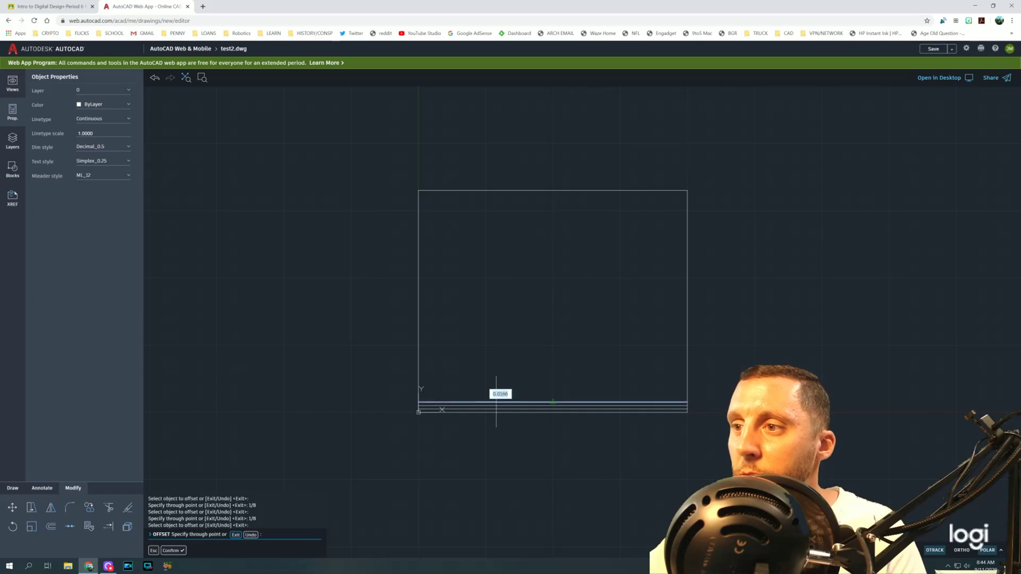
pyautogui.press('Return')
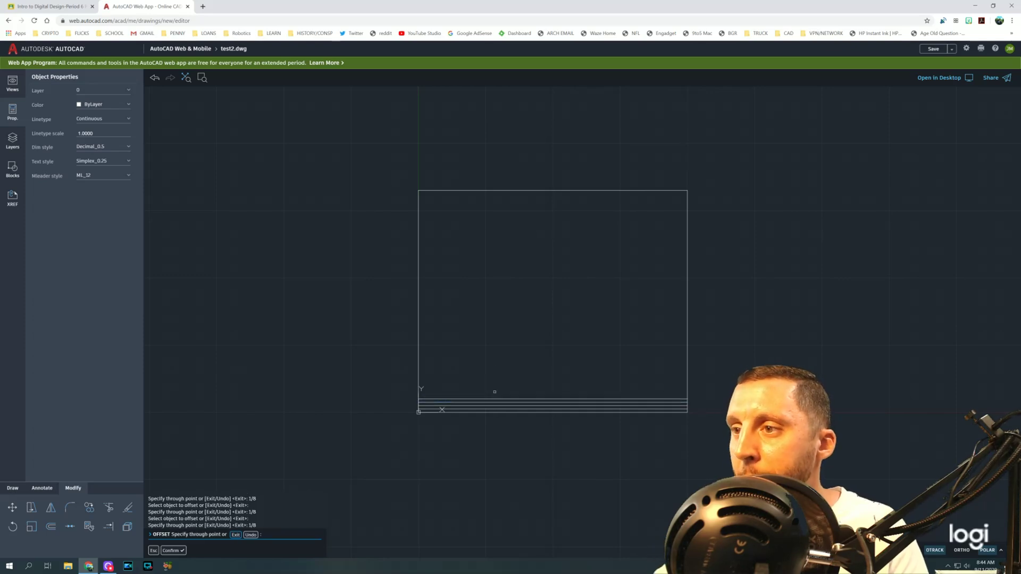
pyautogui.scroll(1, 507, 415)
pyautogui.scroll(2, 507, 416)
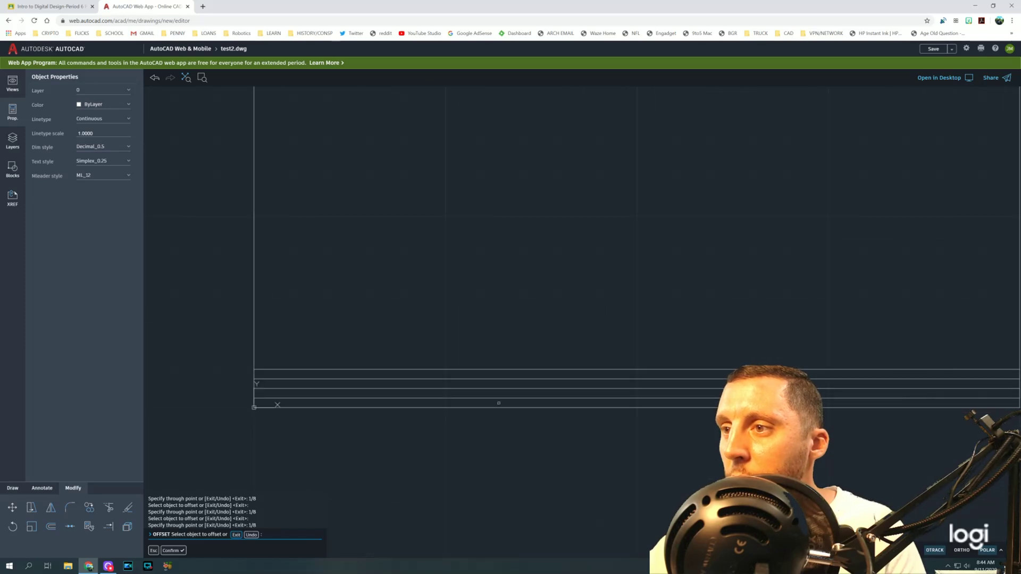
pyautogui.click(482, 369)
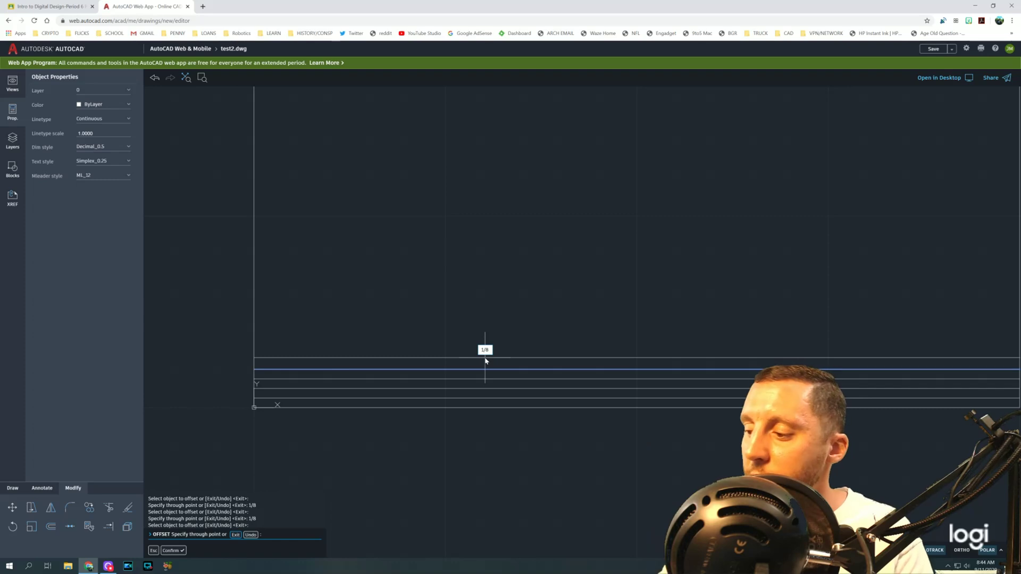
pyautogui.click(485, 360)
pyautogui.press('Escape')
pyautogui.press('Escape')
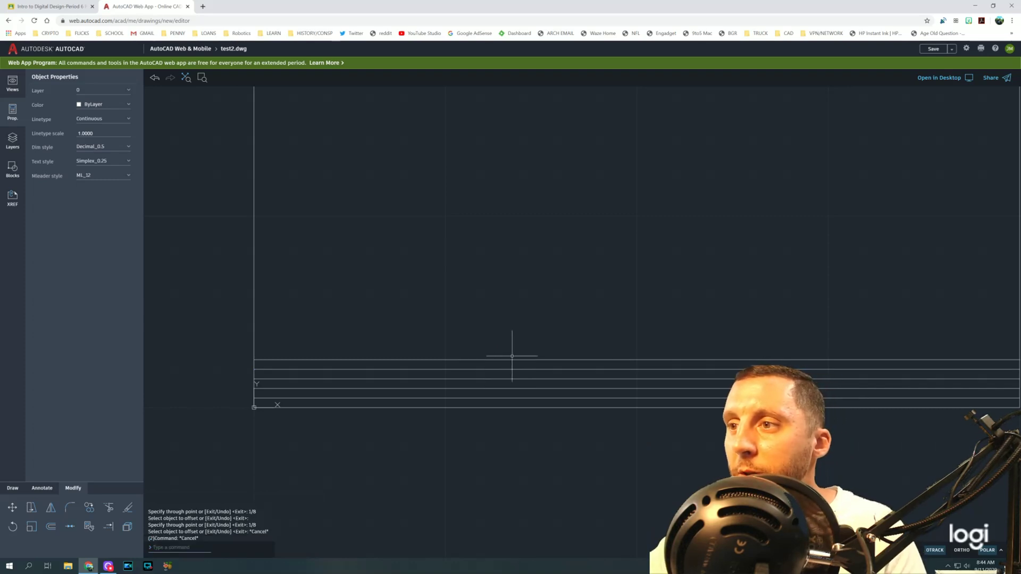
# Offset the rectangle's right edge 1 unit inward to the left using the Through option
pyautogui.scroll(-2, 511, 354)
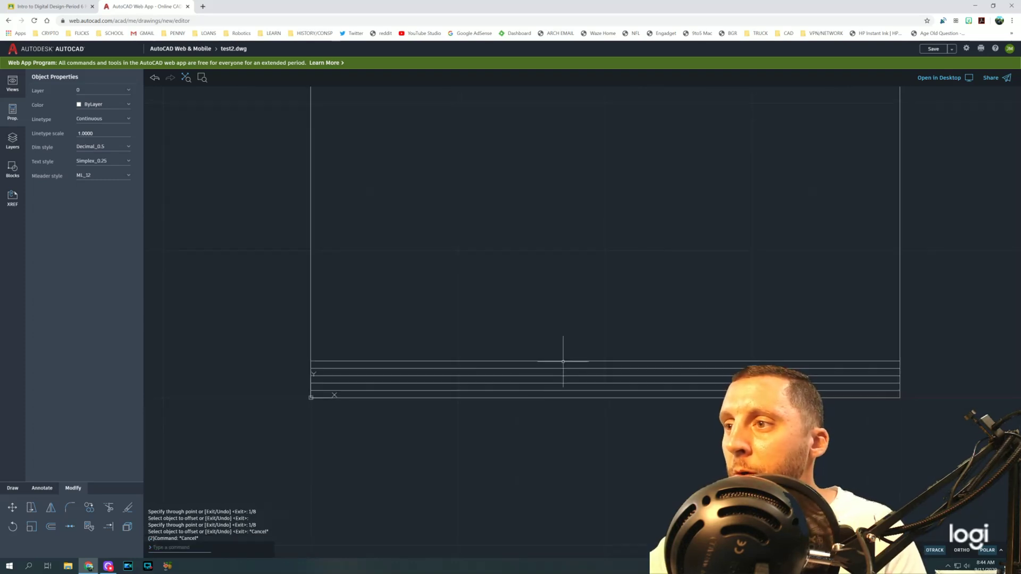
pyautogui.moveTo(659, 342); pyautogui.dragTo(579, 362, button='middle')
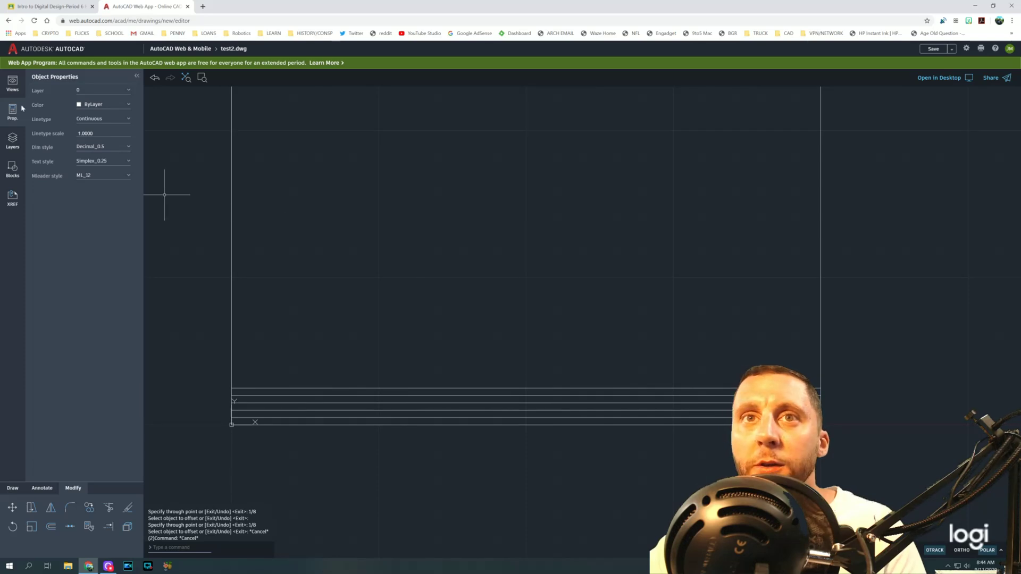
pyautogui.click(108, 508)
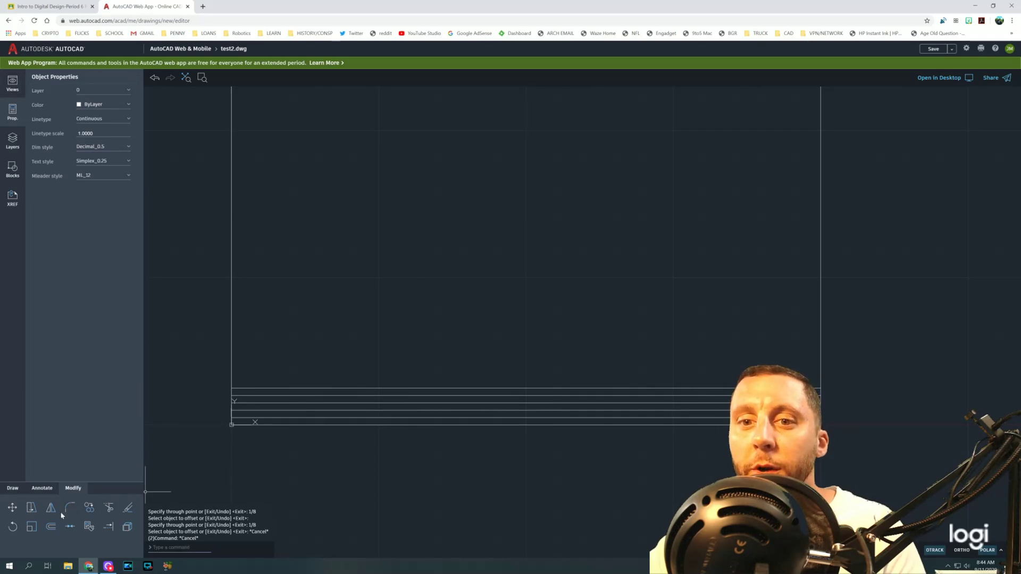
pyautogui.click(51, 527)
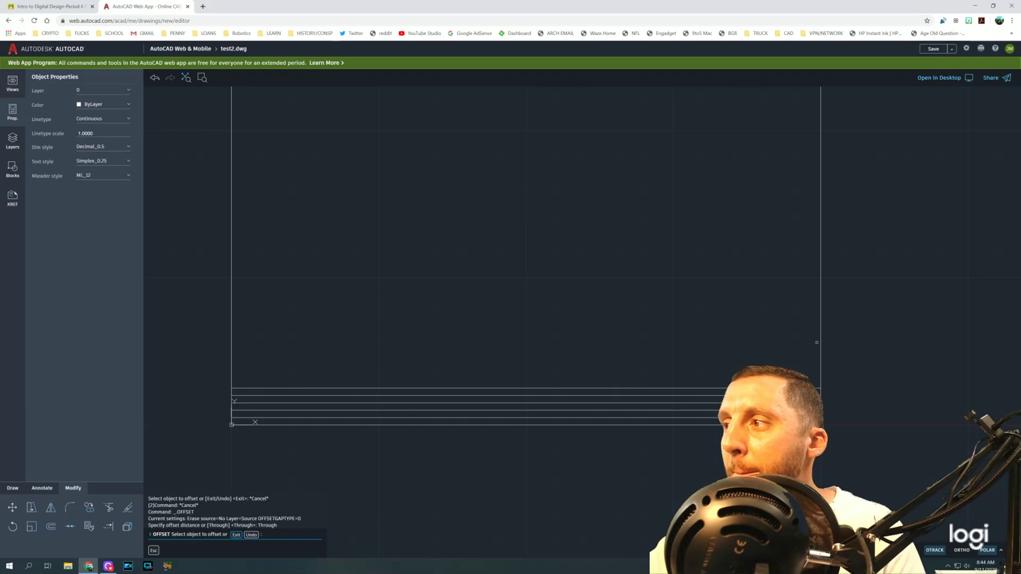
pyautogui.click(820, 341)
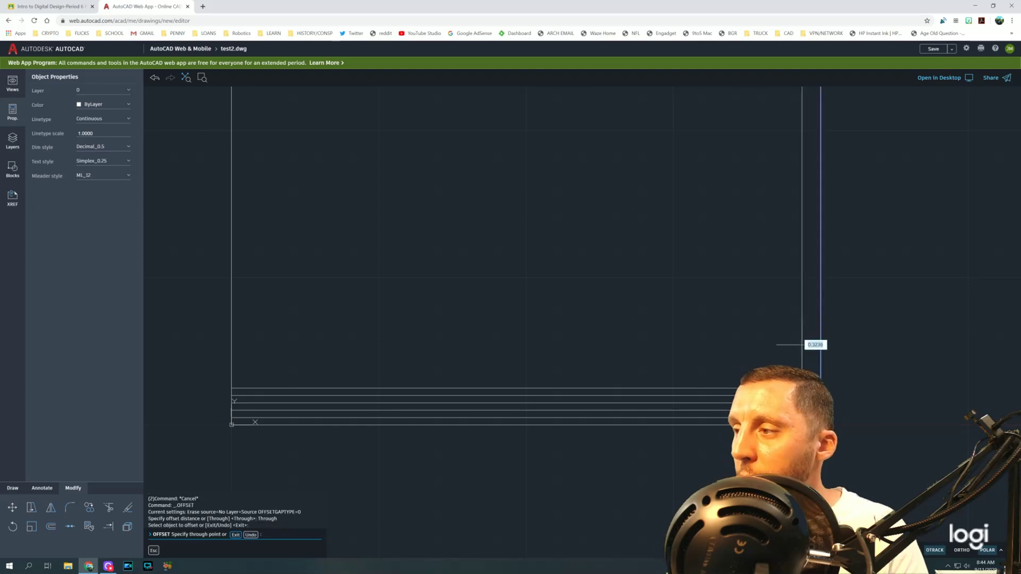
pyautogui.write('1')
pyautogui.press('Return')
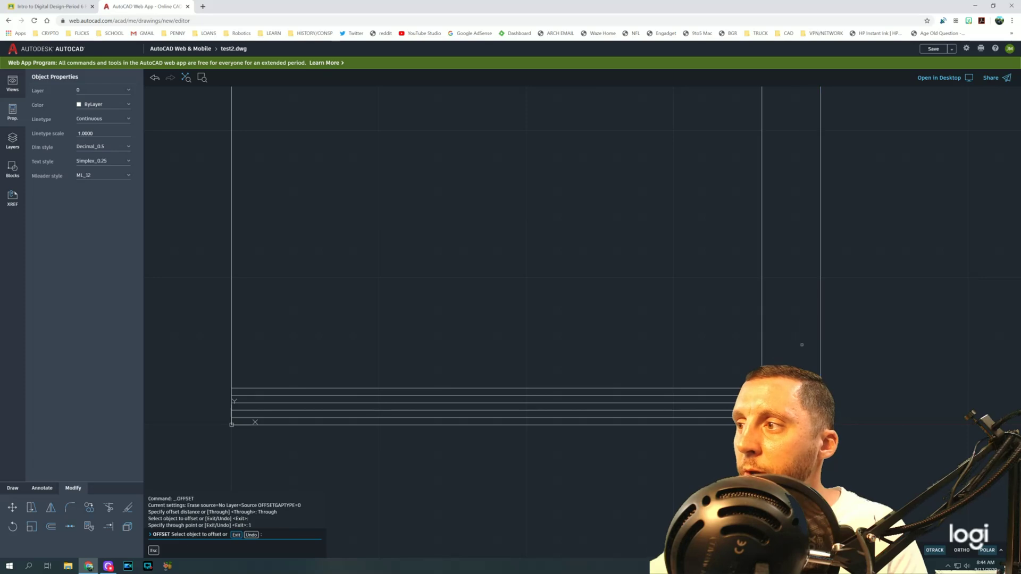
# Offset the new vertical line 1 unit to the left, and offset the resulting line by another 1 unit
pyautogui.click(762, 355)
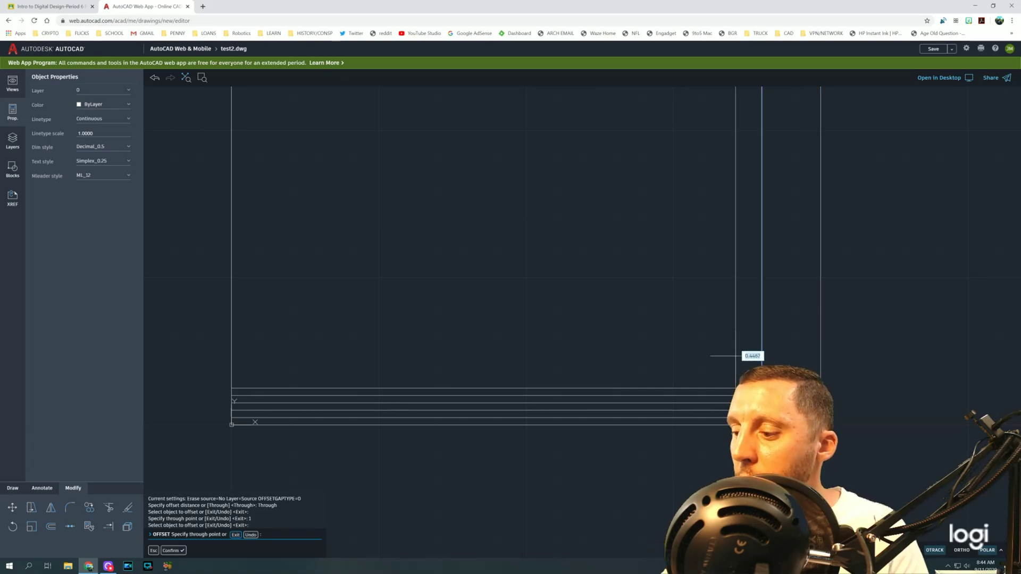
pyautogui.write('1')
pyautogui.press('Return')
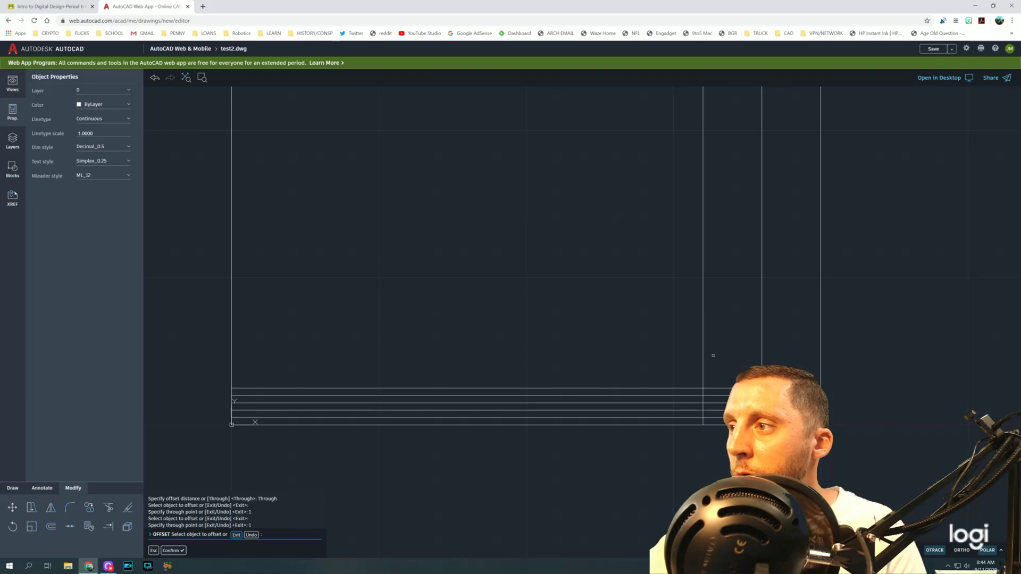
pyautogui.click(704, 355)
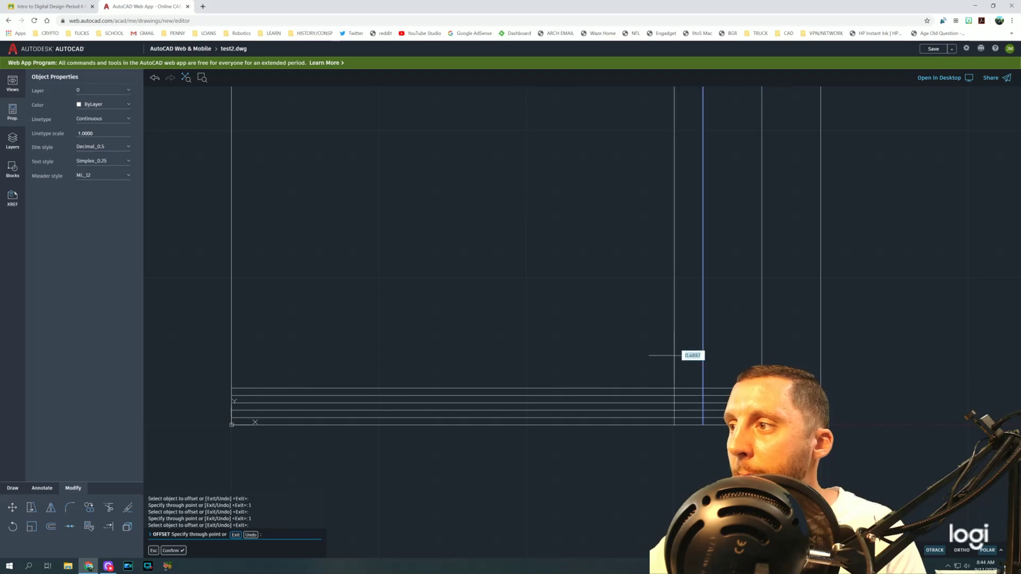
pyautogui.press('Return')
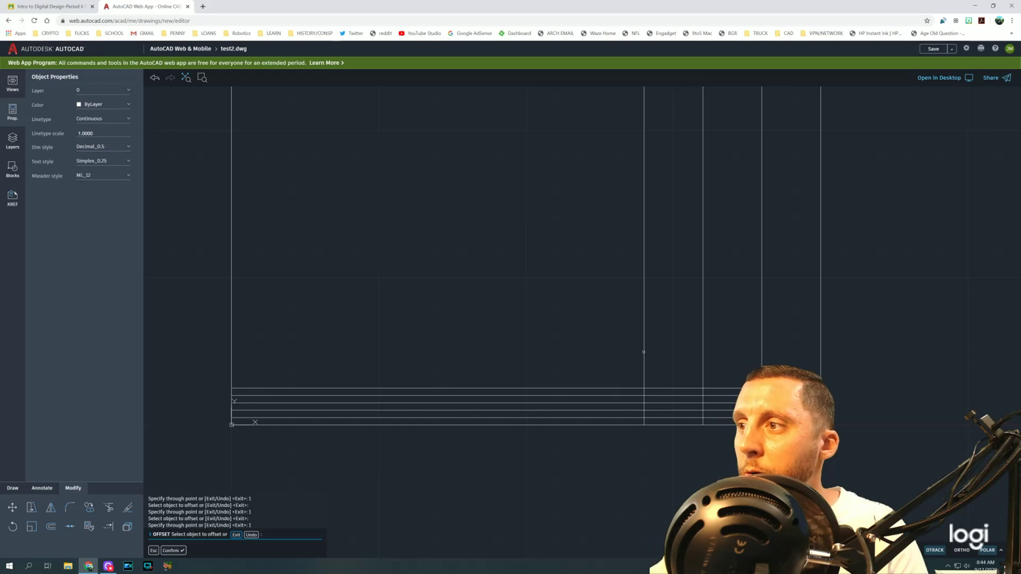
# Offset the leftmost of the new vertical lines 3.5 units to the left and end the Offset command
pyautogui.click(647, 339)
pyautogui.click(642, 337)
pyautogui.click(643, 335)
pyautogui.write('3.5')
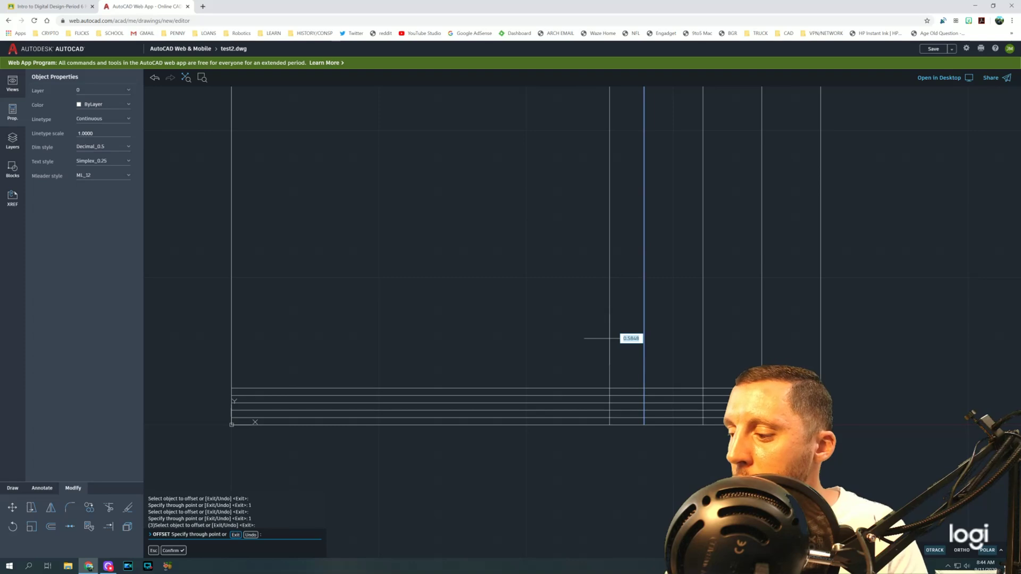
pyautogui.press('Return')
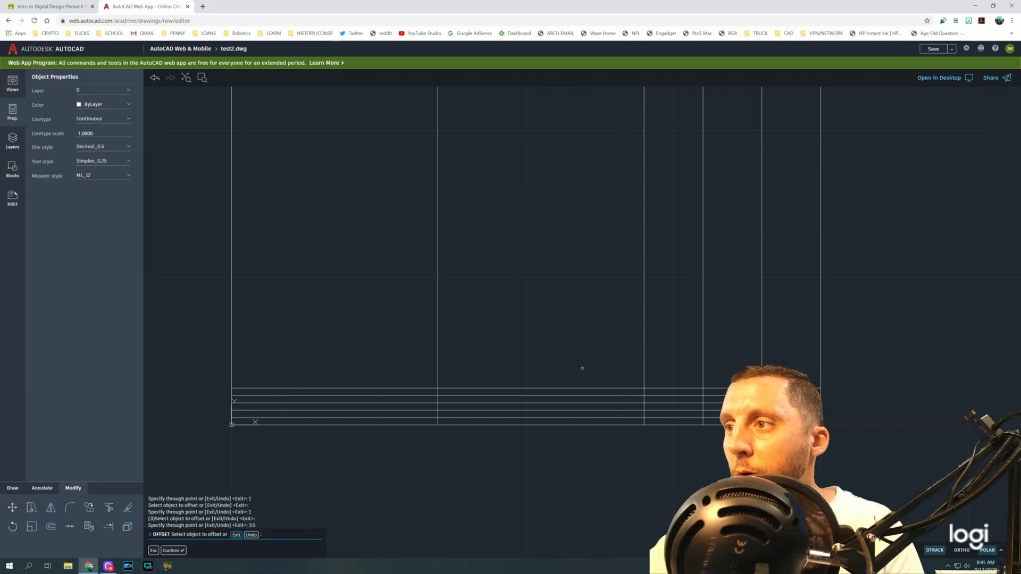
pyautogui.press('Escape')
pyautogui.press('Escape')
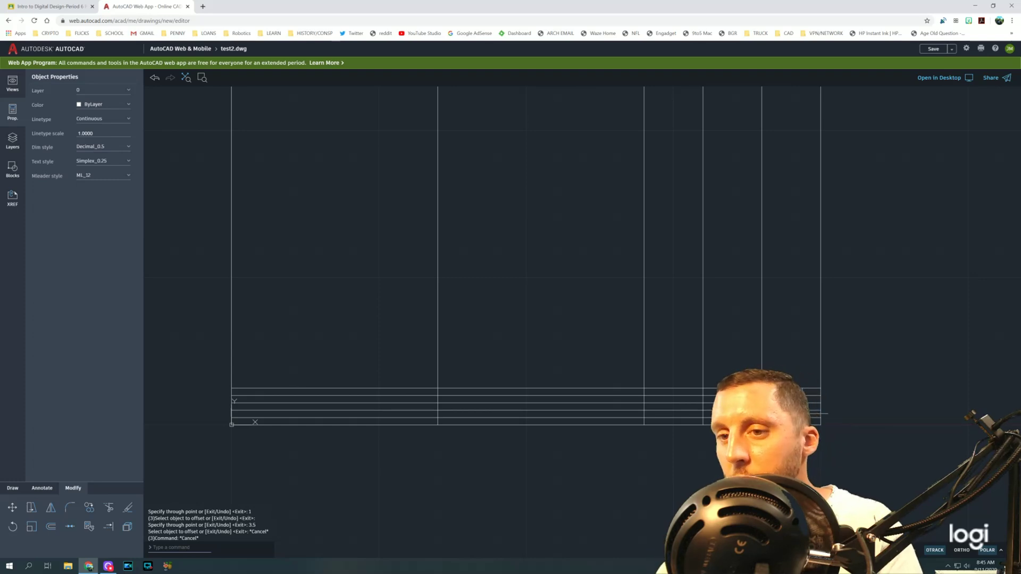
# Trim the four inner vertical lines one by one above the topmost line of the horizontal stack
pyautogui.write('trim')
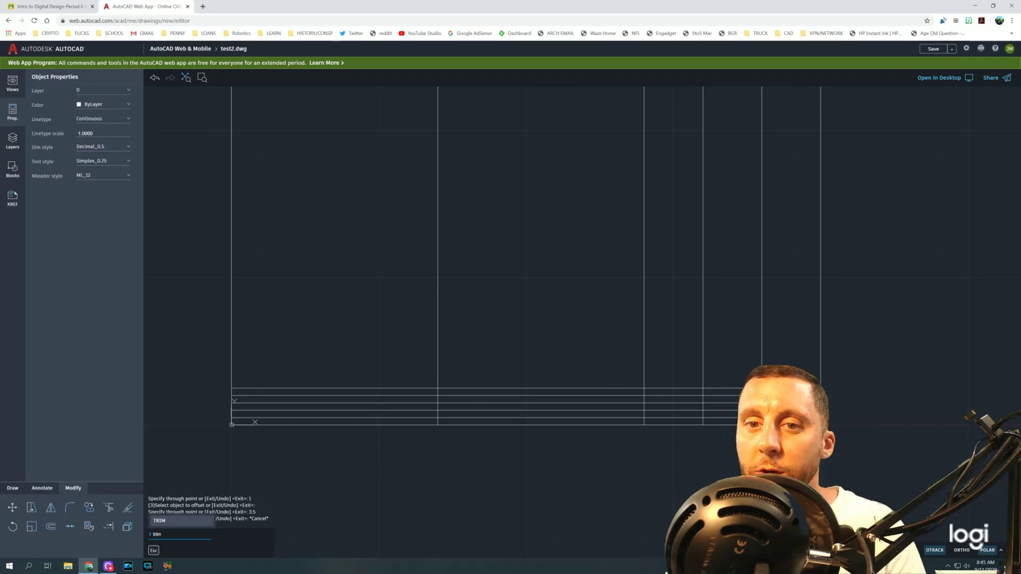
pyautogui.press('Return')
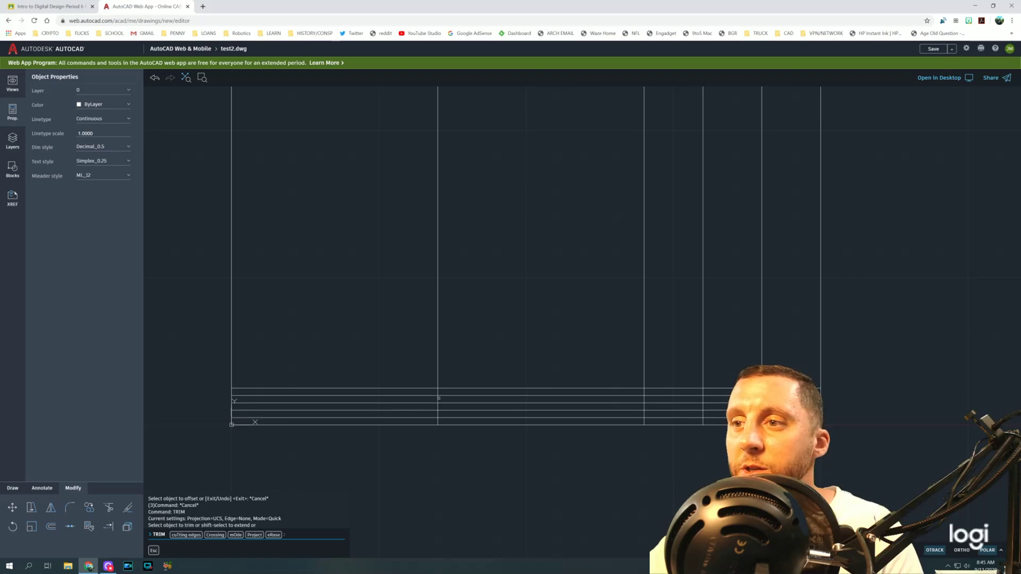
pyautogui.click(439, 378)
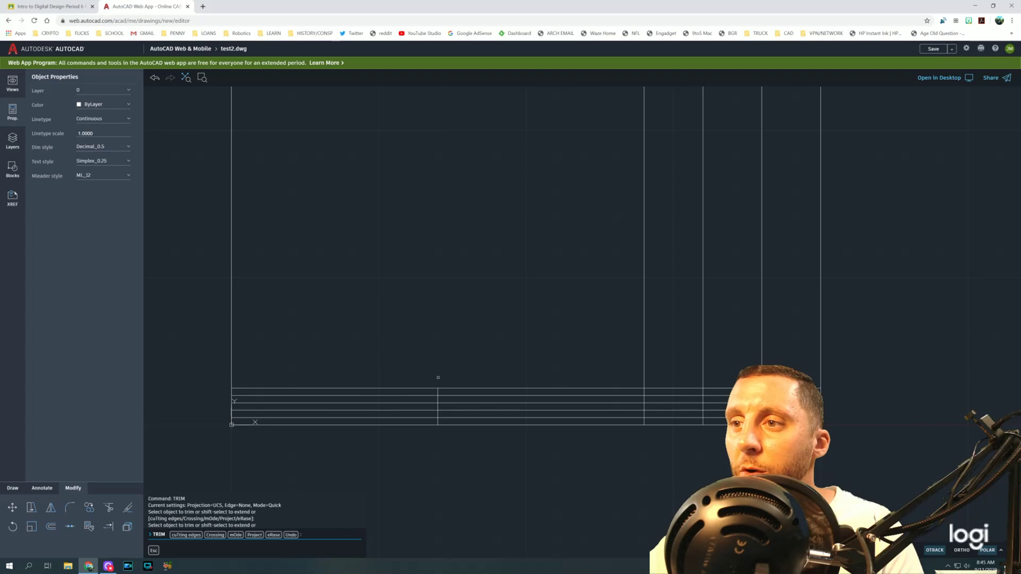
pyautogui.click(645, 343)
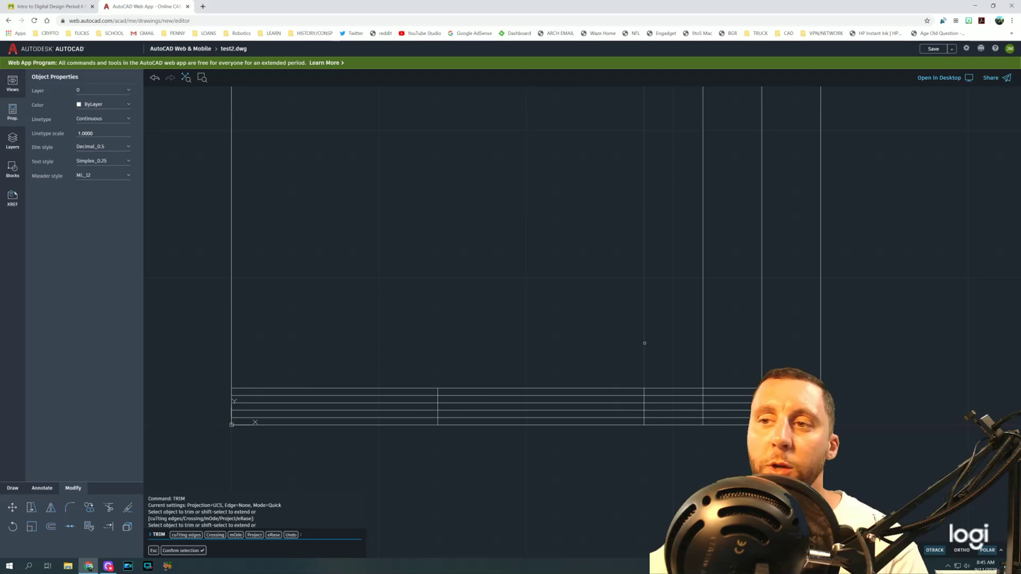
pyautogui.click(704, 335)
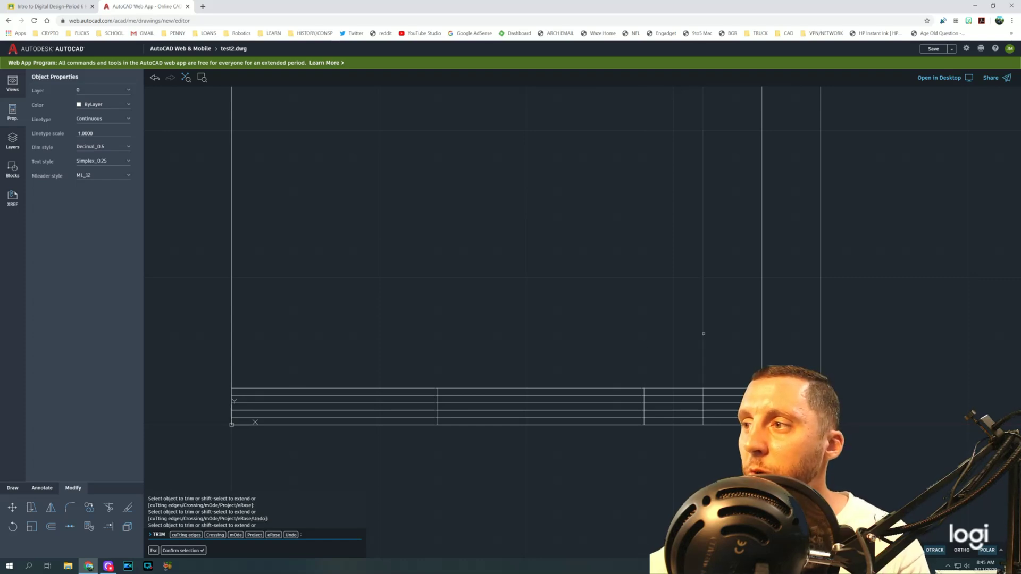
pyautogui.click(761, 335)
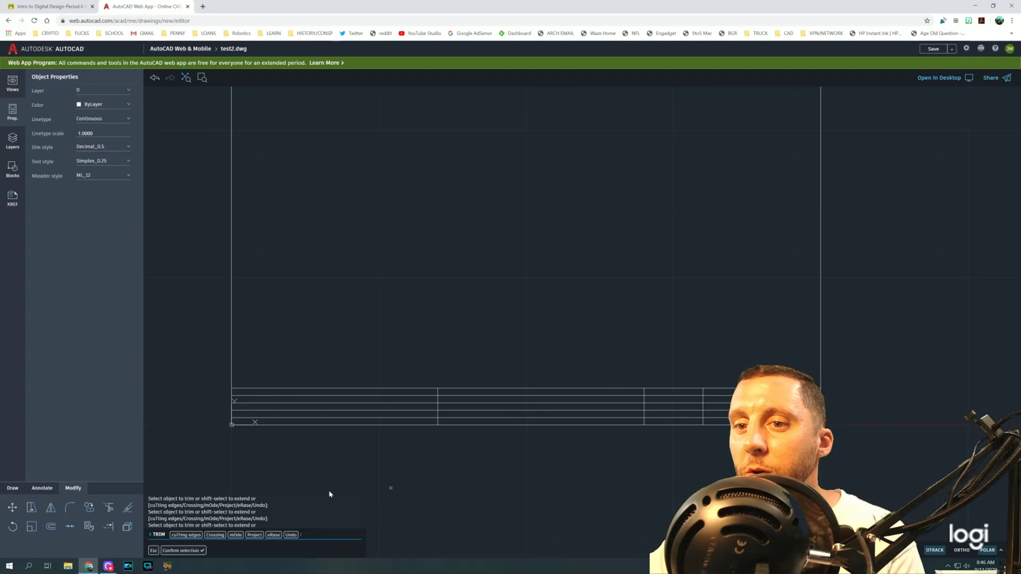
# Try Trim's Cutting edges option on lines of the horizontal stack, then cancel the command and undo all the trims
pyautogui.write('T')
pyautogui.press('Return')
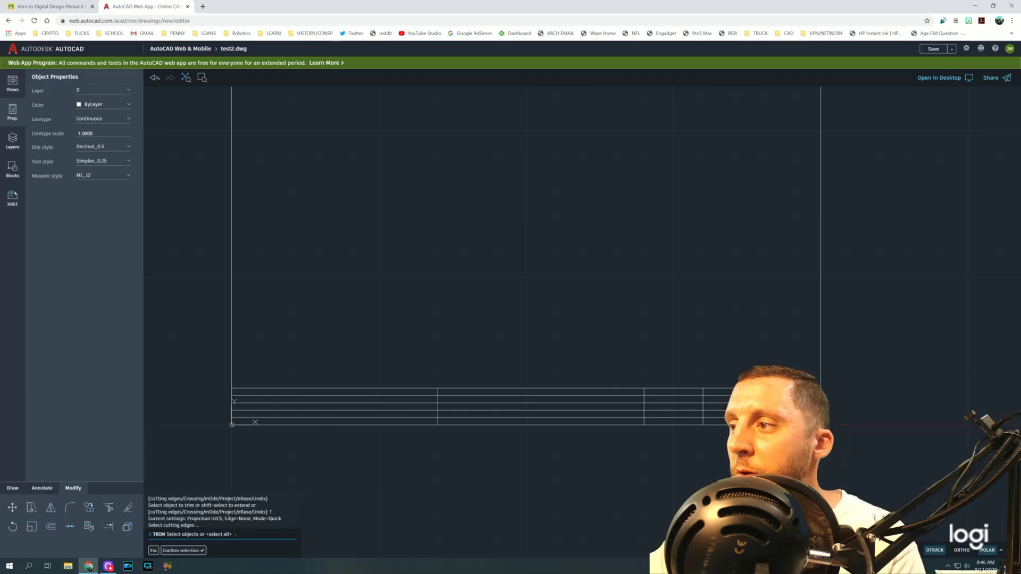
pyautogui.click(255, 421)
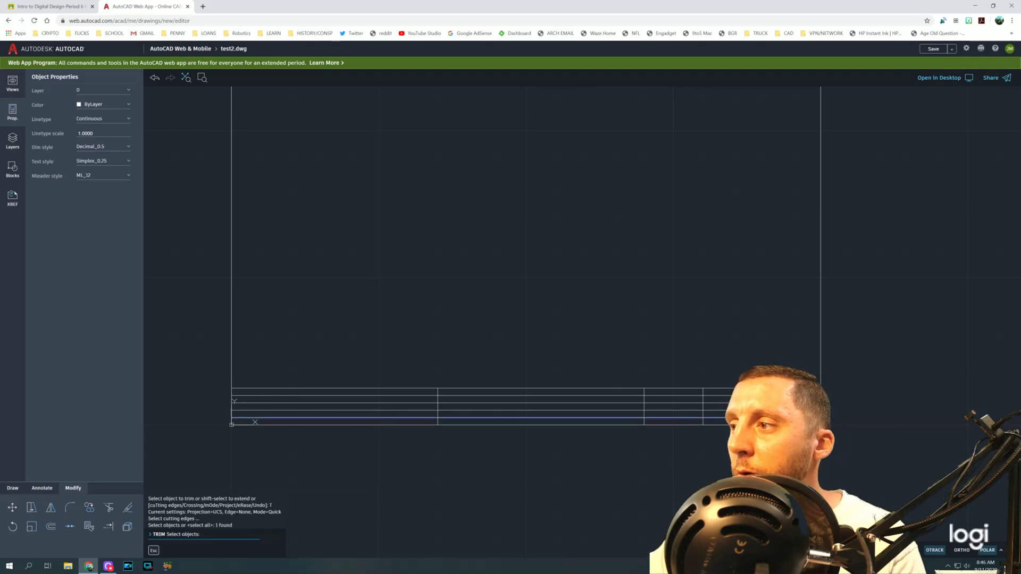
pyautogui.click(320, 395)
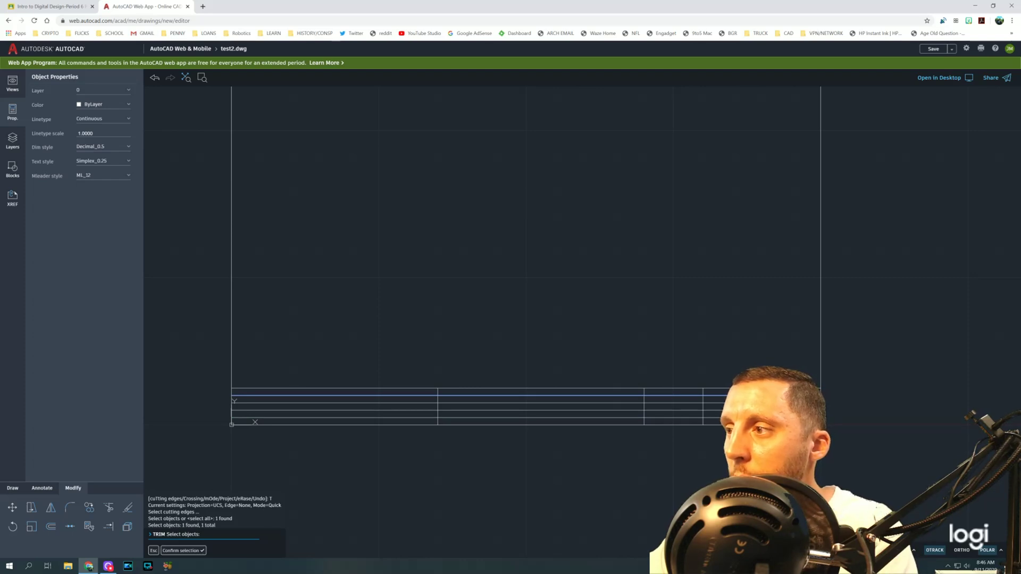
pyautogui.press('Return')
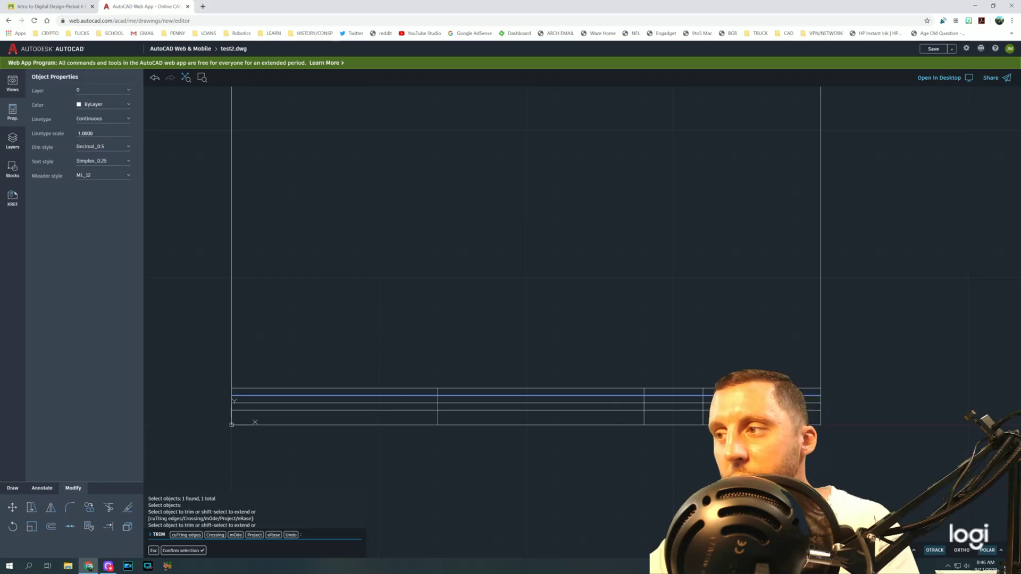
pyautogui.press('Escape')
pyautogui.press('Escape')
pyautogui.hotkey('ctrl', 'z')
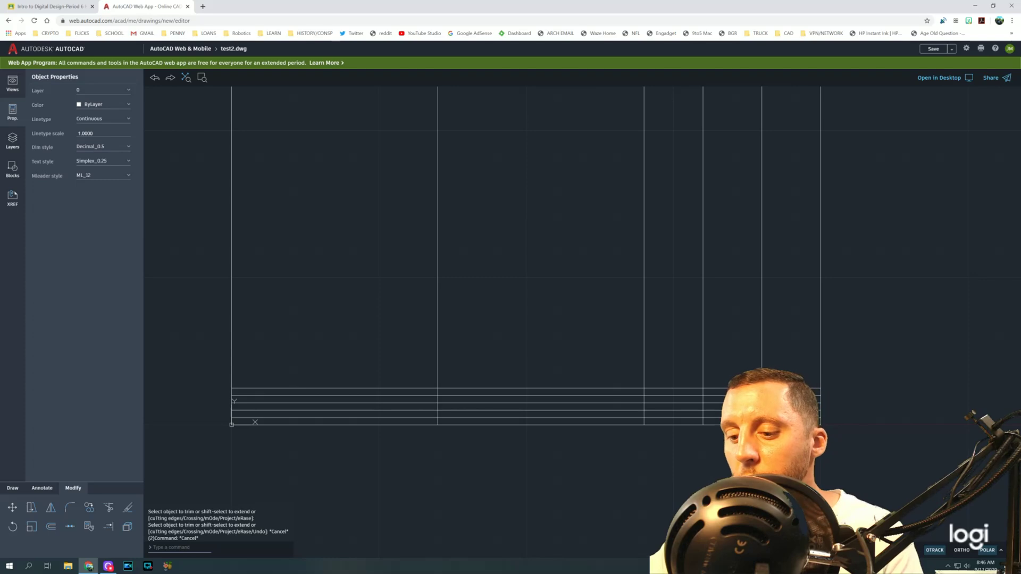
# Trim all four inner vertical lines above the horizontal stack at once with a freehand fence across them
pyautogui.write('tri')
pyautogui.press('Return')
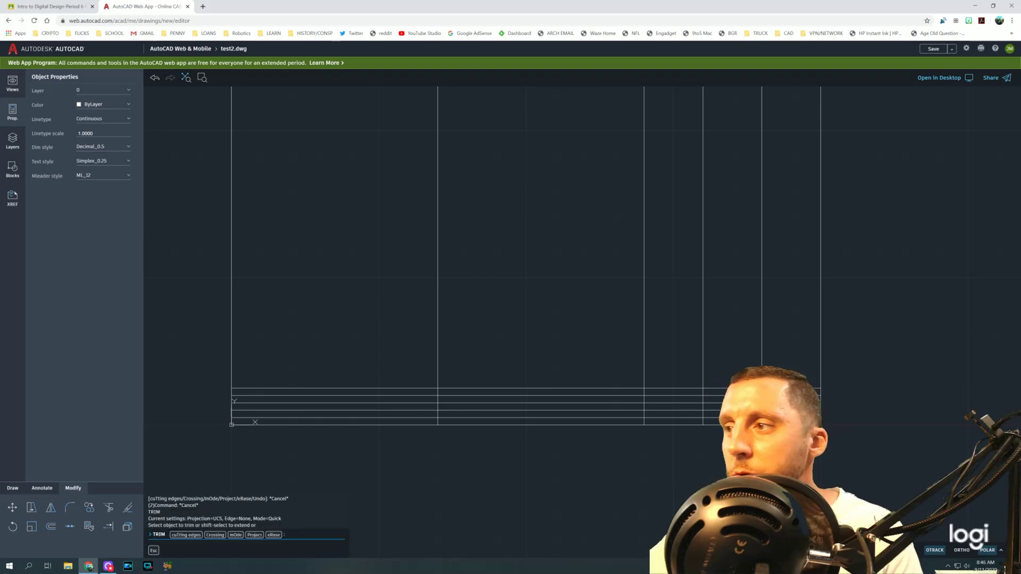
pyautogui.moveTo(778, 293)
pyautogui.mouseDown()
pyautogui.moveTo(762, 308)
pyautogui.moveTo(650, 326)
pyautogui.moveTo(422, 303)
pyautogui.mouseUp()
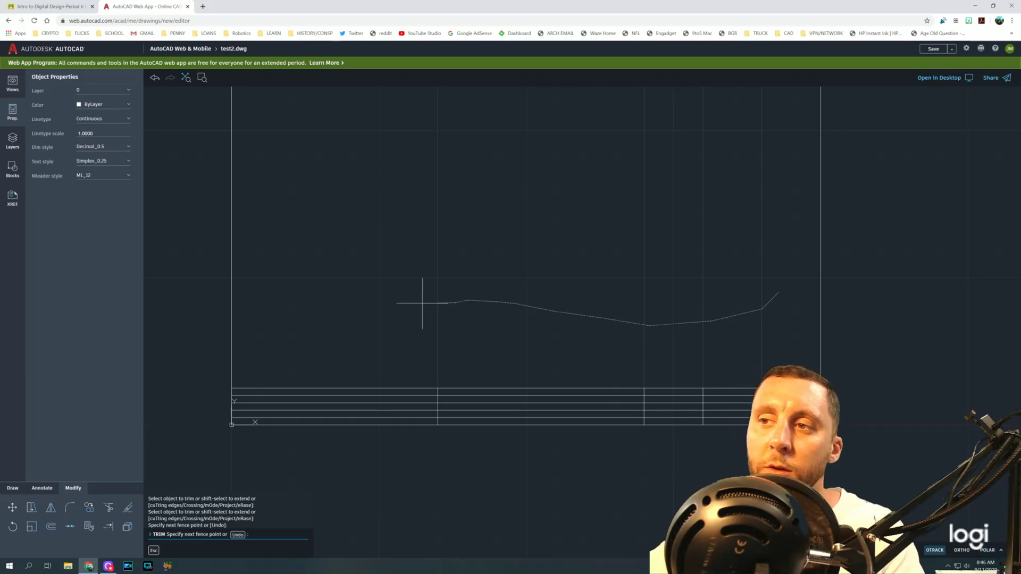
pyautogui.moveTo(422, 303); pyautogui.dragTo(422, 303)
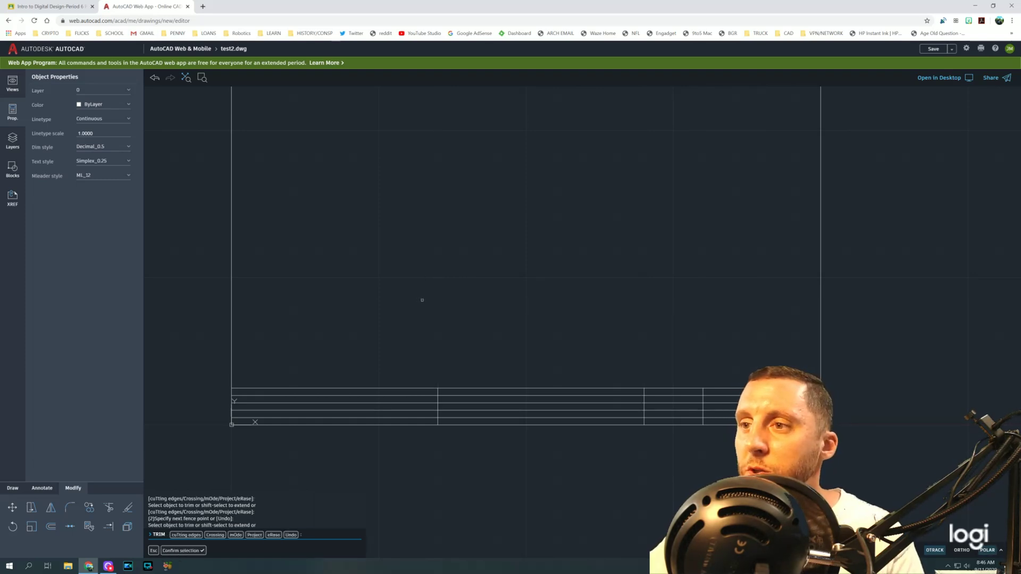
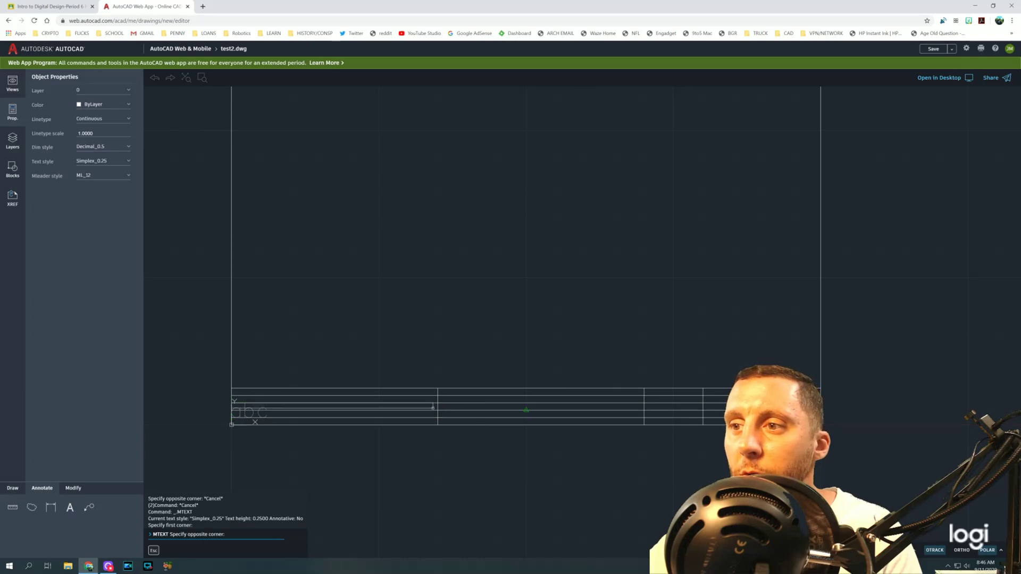
# Place the multiline text "TOMS RIVER HIGH SCHOOL NORTH" with a height of 0.125 in the title block's leftmost section
pyautogui.click(437, 413)
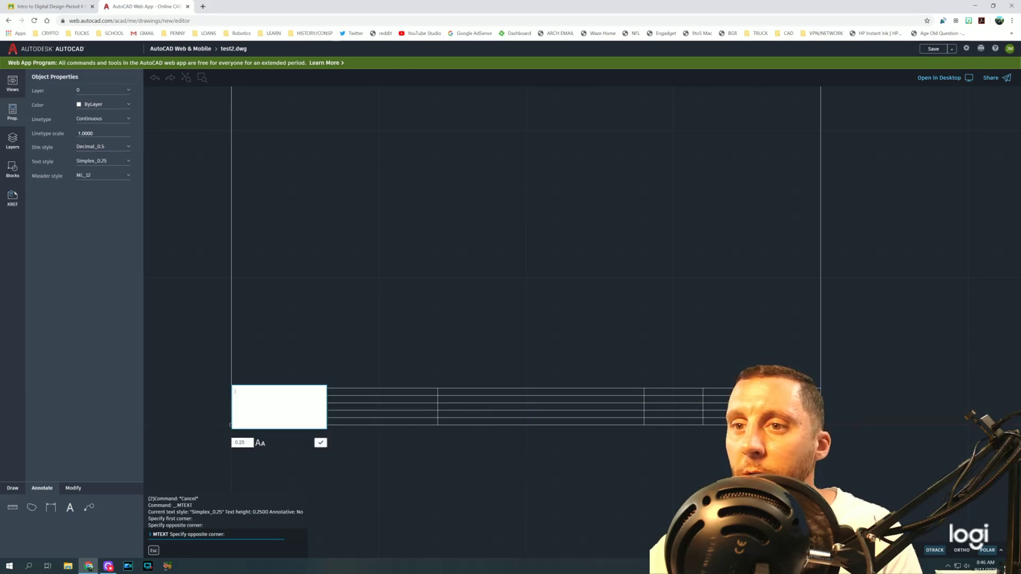
pyautogui.click(229, 443)
pyautogui.write('125')
pyautogui.press('Return')
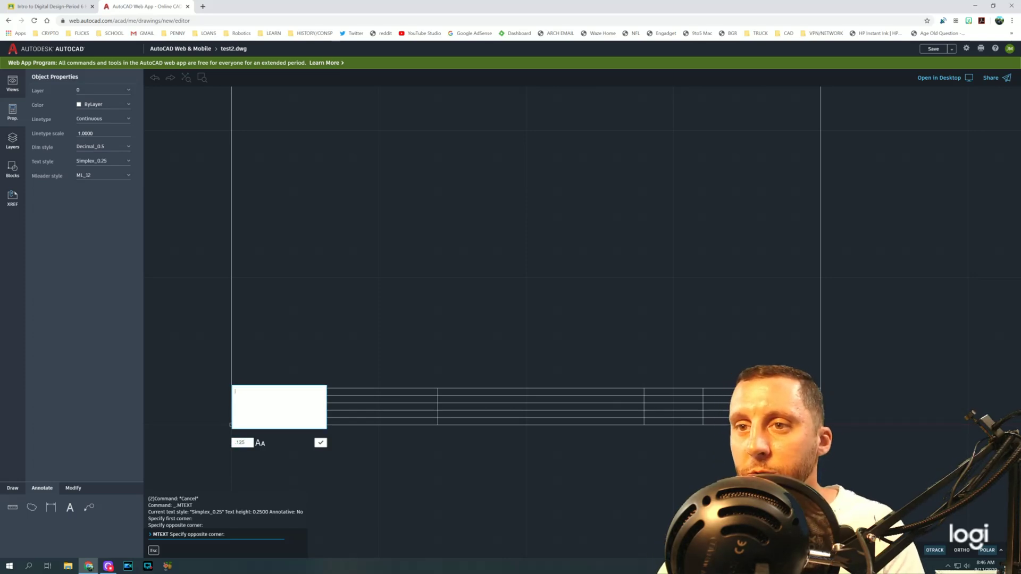
pyautogui.write('TOMS RIVER HIGH SCHOOL NORTH')
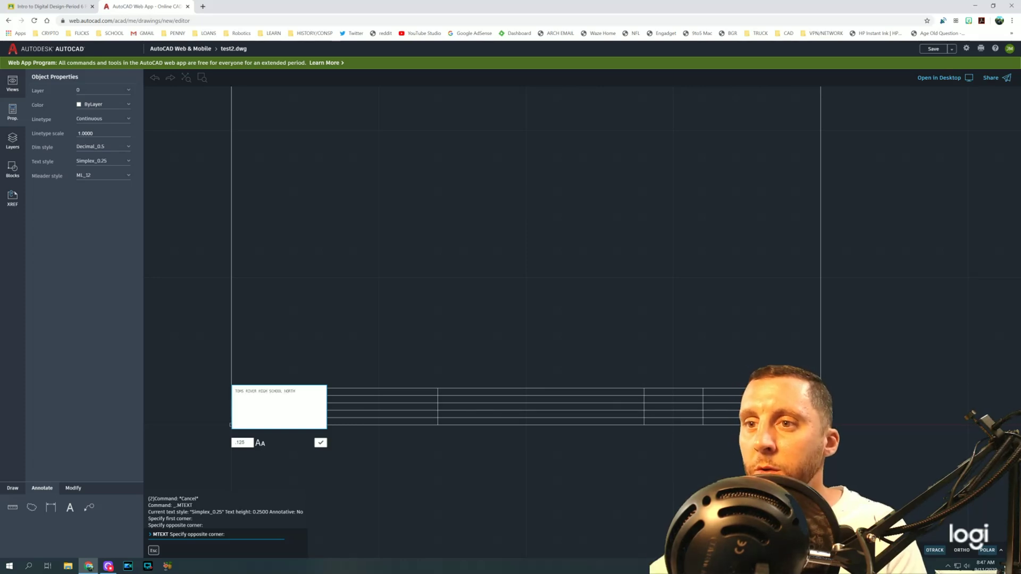
pyautogui.click(321, 444)
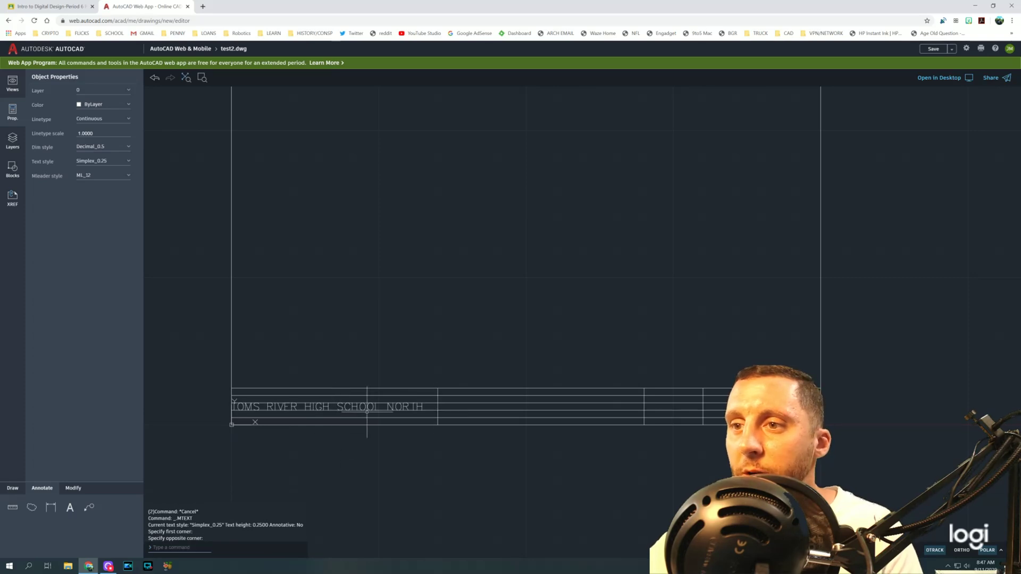
# Move the school name text slightly to the right, away from the rectangle's left edge
pyautogui.click(349, 405)
pyautogui.write('m')
pyautogui.press('Return')
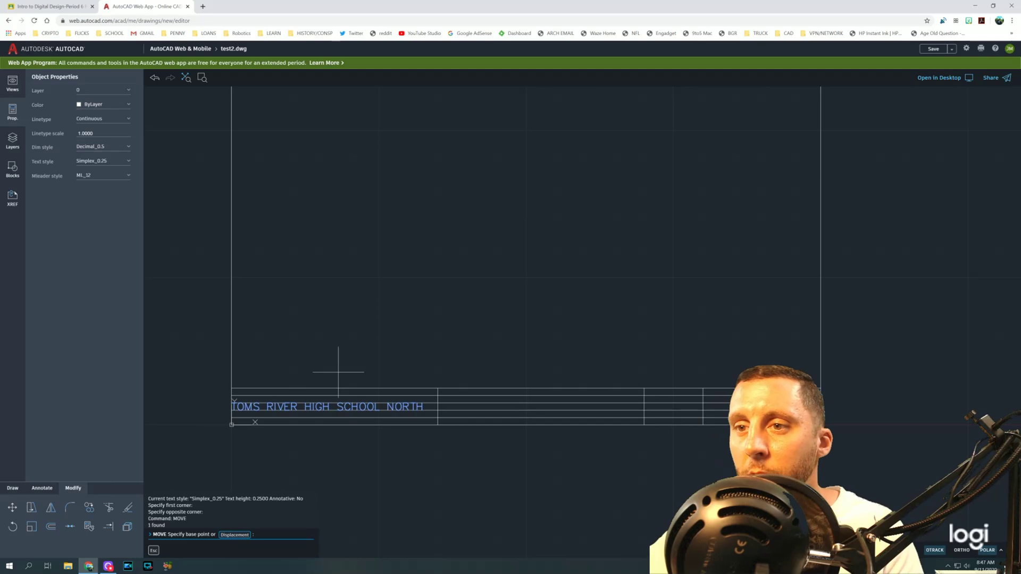
pyautogui.click(314, 360)
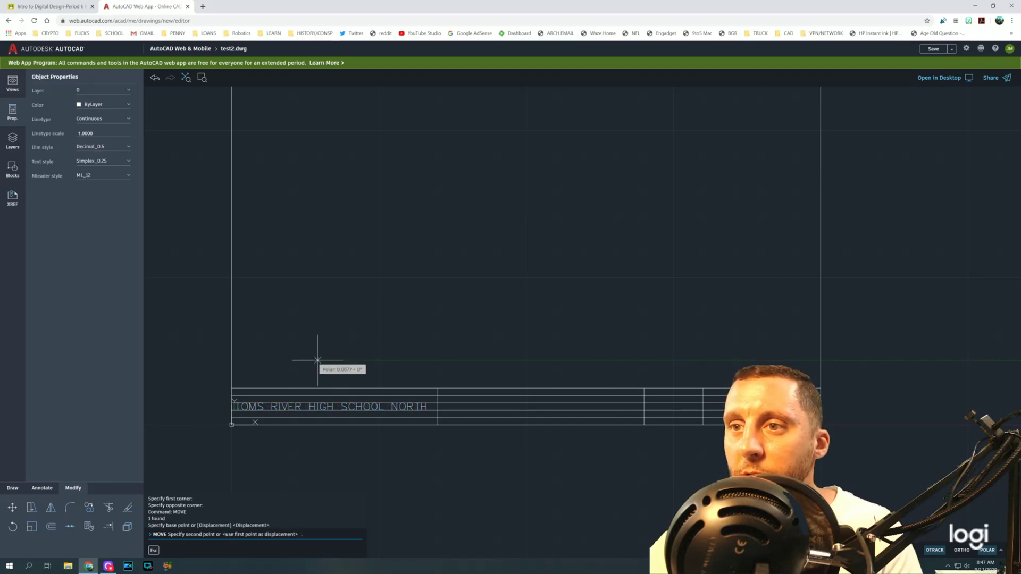
pyautogui.click(318, 361)
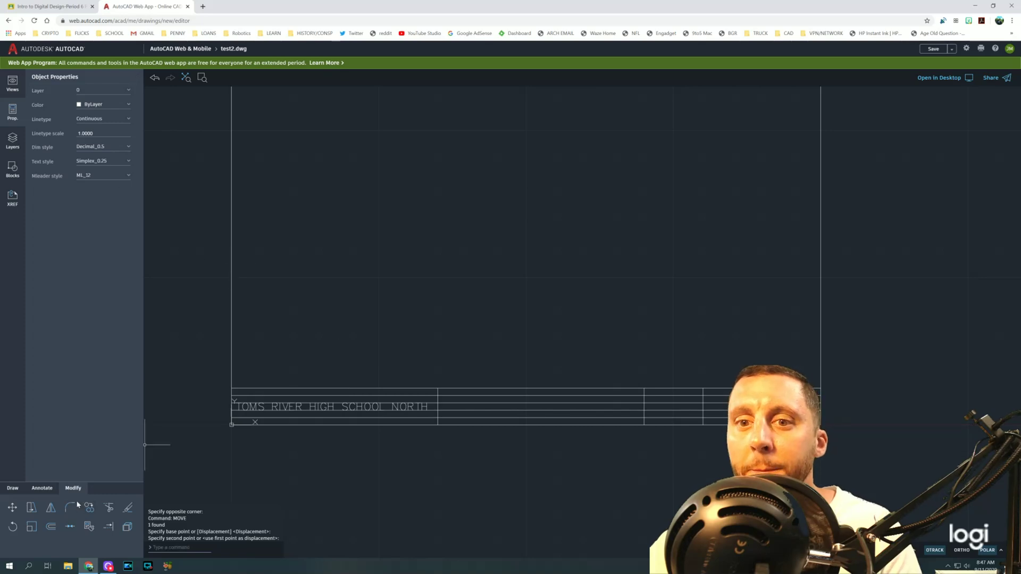
# Place the multiline text "YOUR NAME" with a height of 0.125 in the title block's second section
pyautogui.click(51, 487)
pyautogui.click(69, 507)
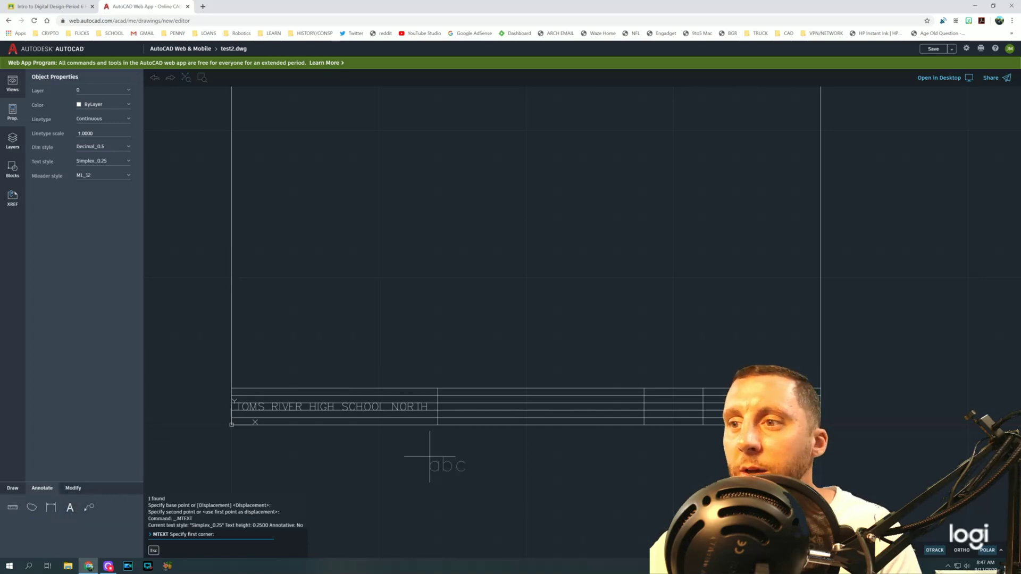
pyautogui.click(439, 396)
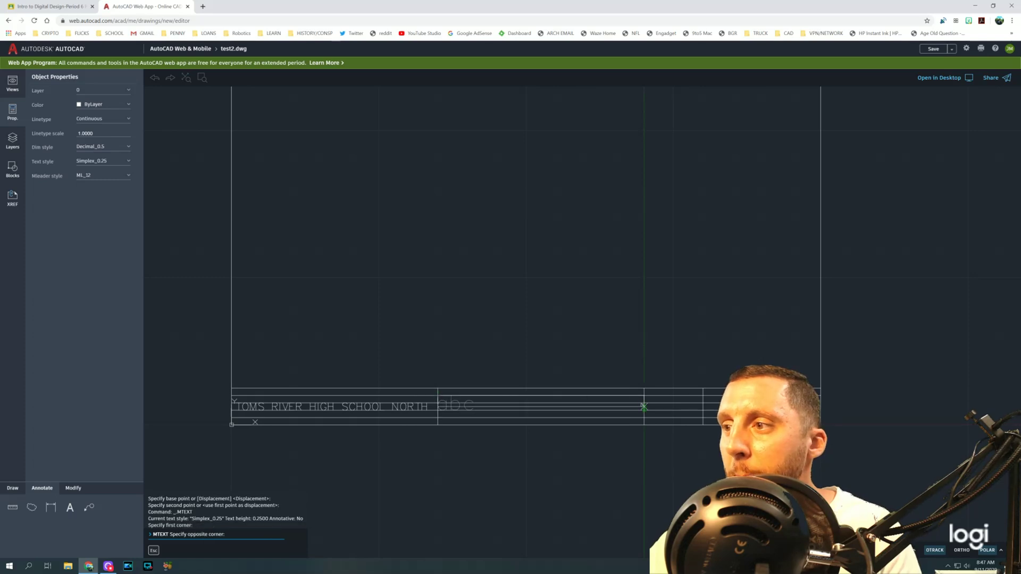
pyautogui.click(642, 404)
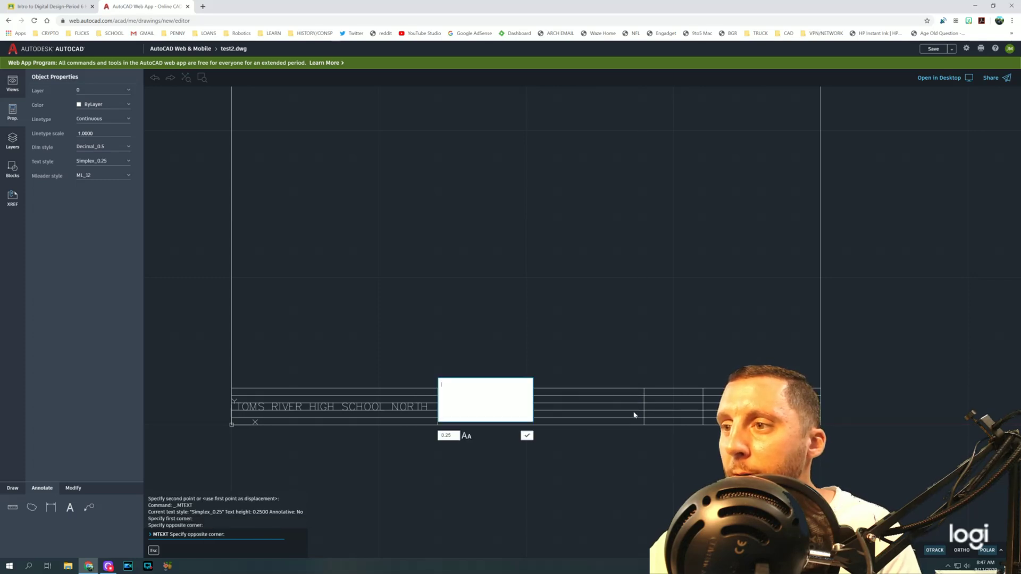
pyautogui.write('YOUR NAME')
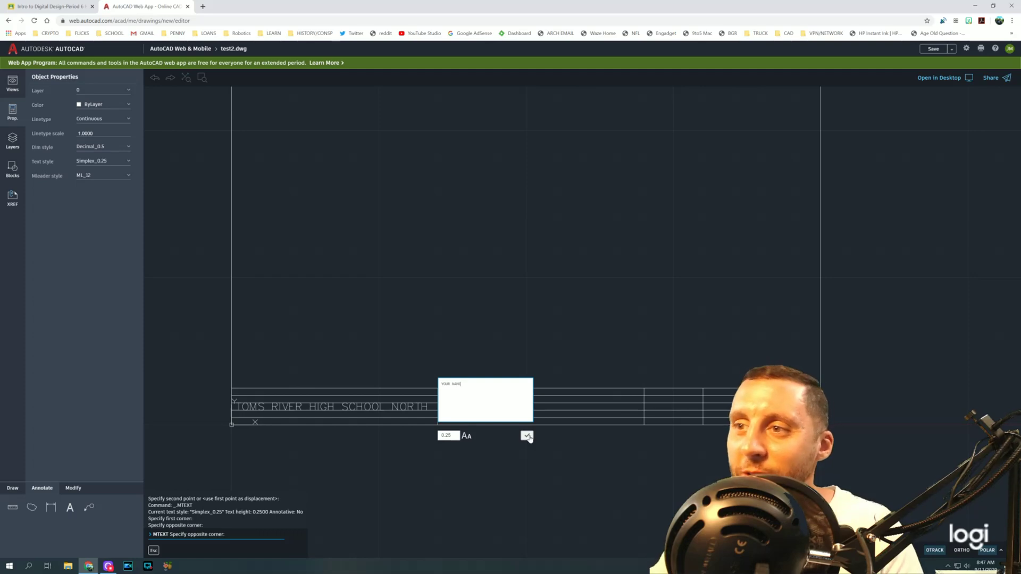
pyautogui.click(450, 435)
pyautogui.write('.1')
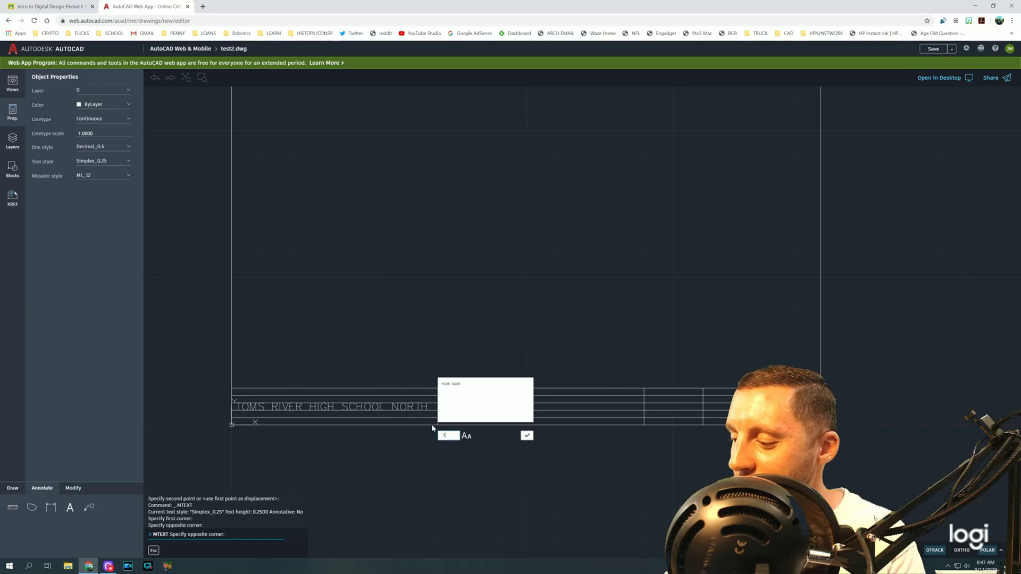
pyautogui.write('25')
pyautogui.click(527, 436)
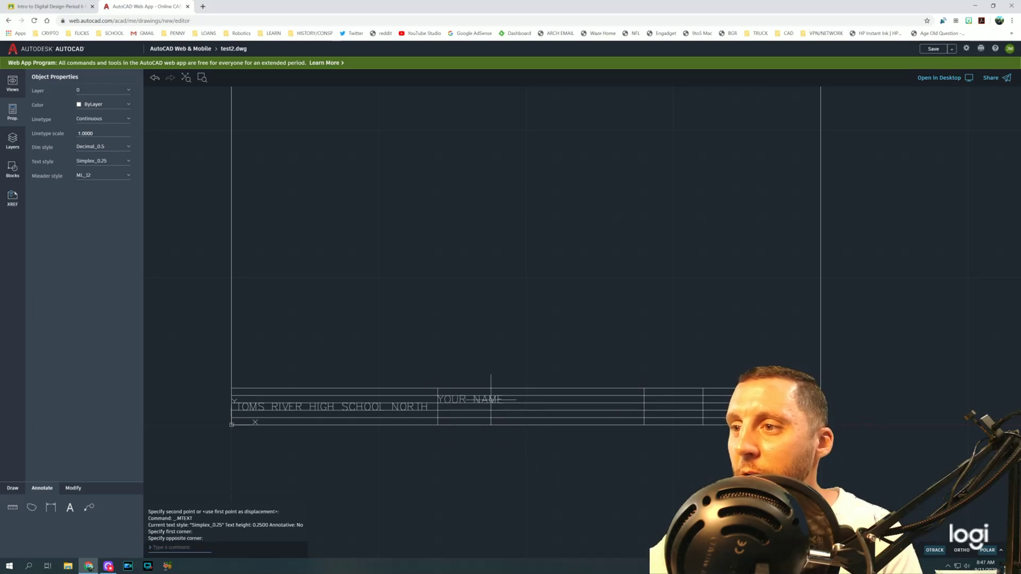
# Try moving the "YOUR NAME" text one row down and toward the middle of its section, and undo the move
pyautogui.click(486, 402)
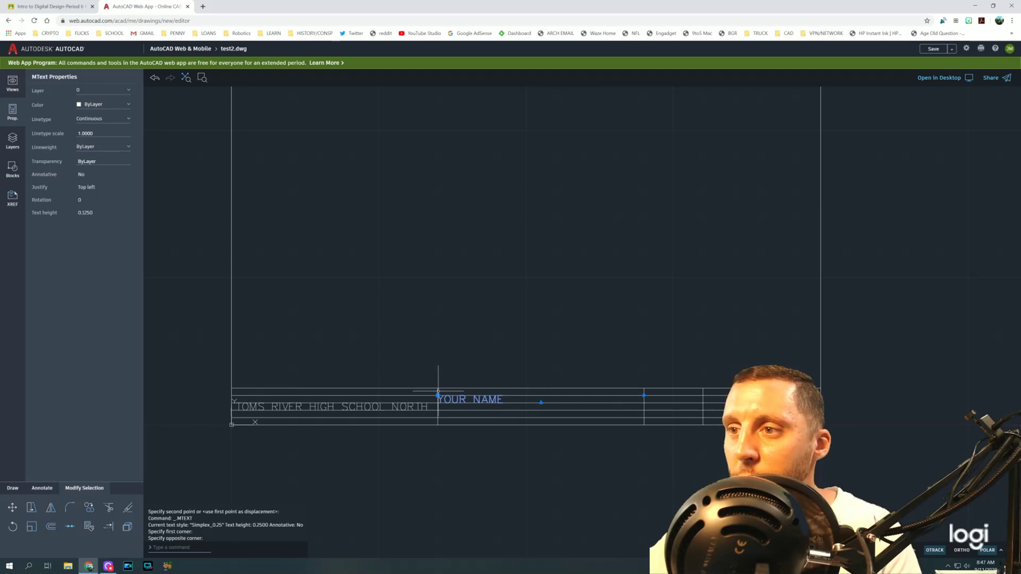
pyautogui.click(438, 396)
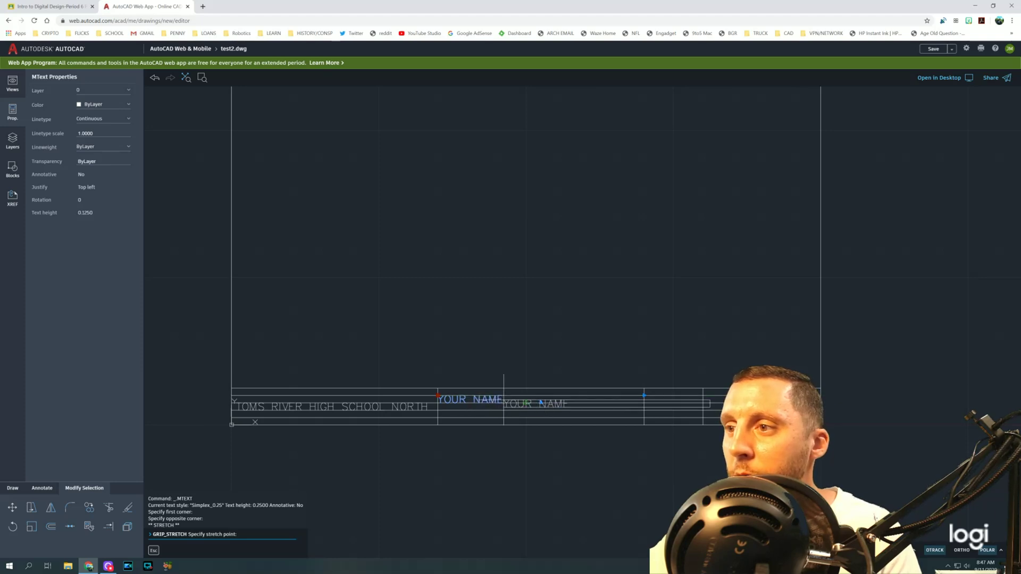
pyautogui.click(527, 402)
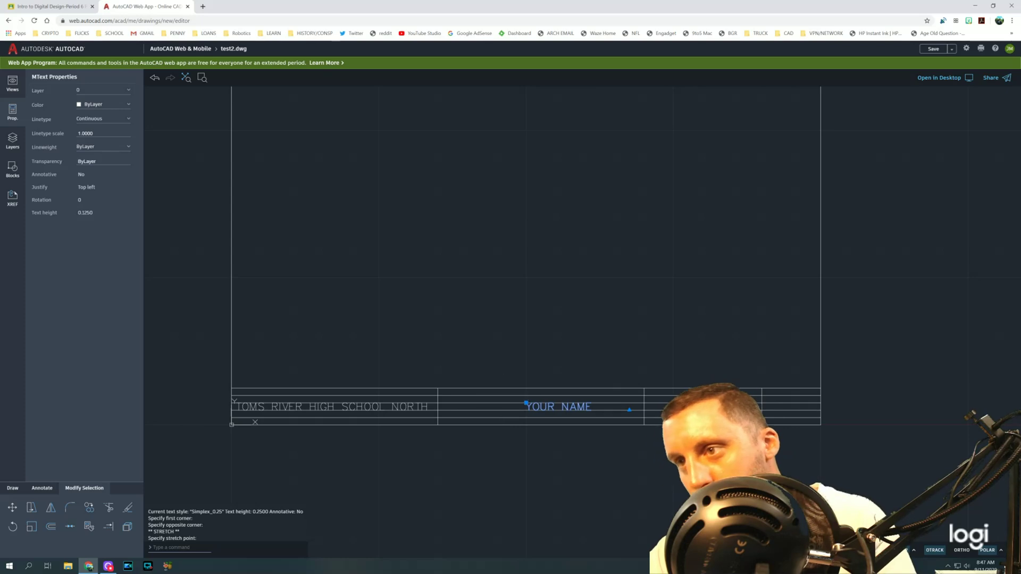
pyautogui.hotkey('ctrl', 'z')
# Move the "YOUR NAME" text horizontally to the middle of its section, keeping it on the same row
pyautogui.click(490, 398)
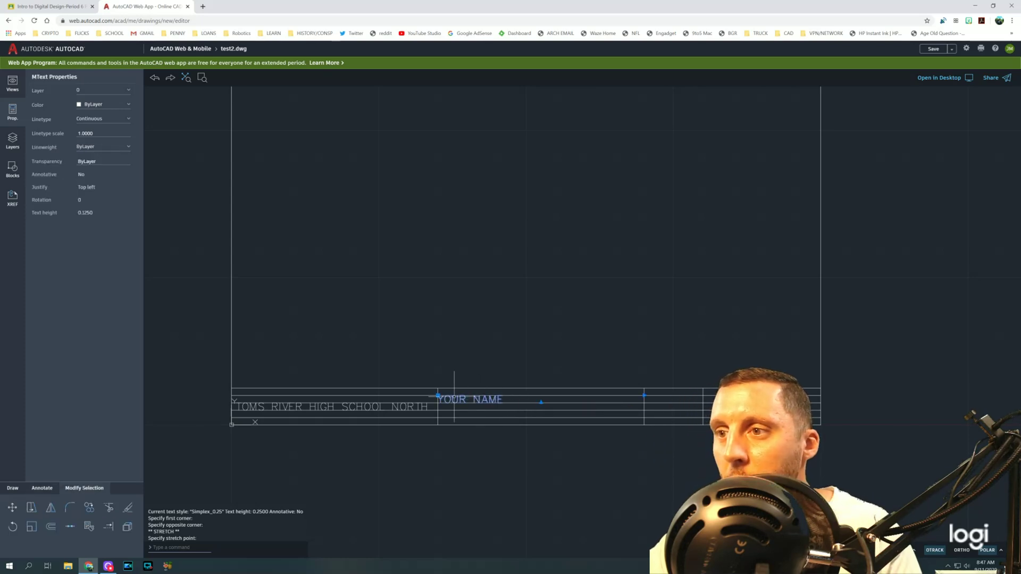
pyautogui.click(437, 395)
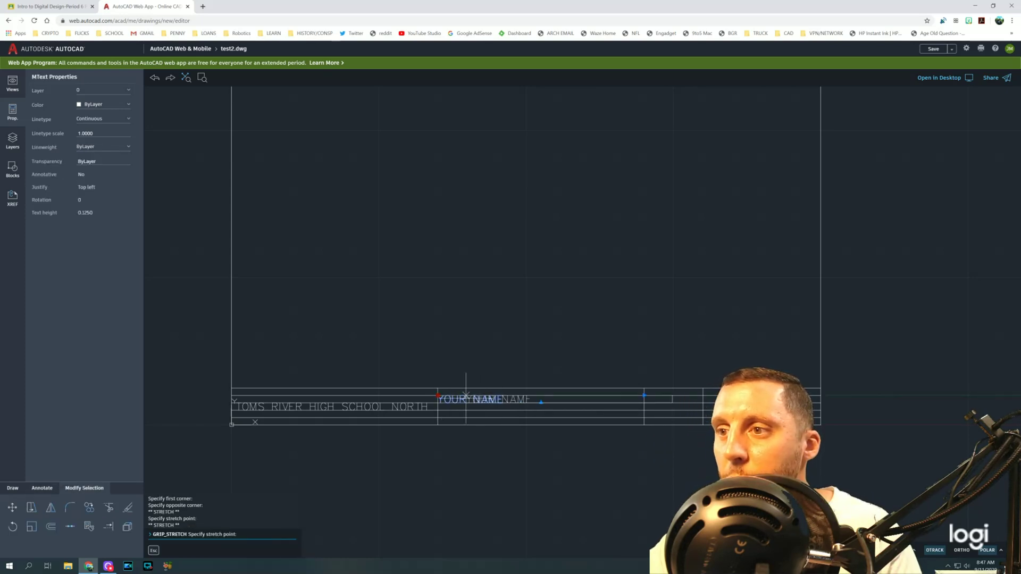
pyautogui.click(498, 396)
pyautogui.press('Escape')
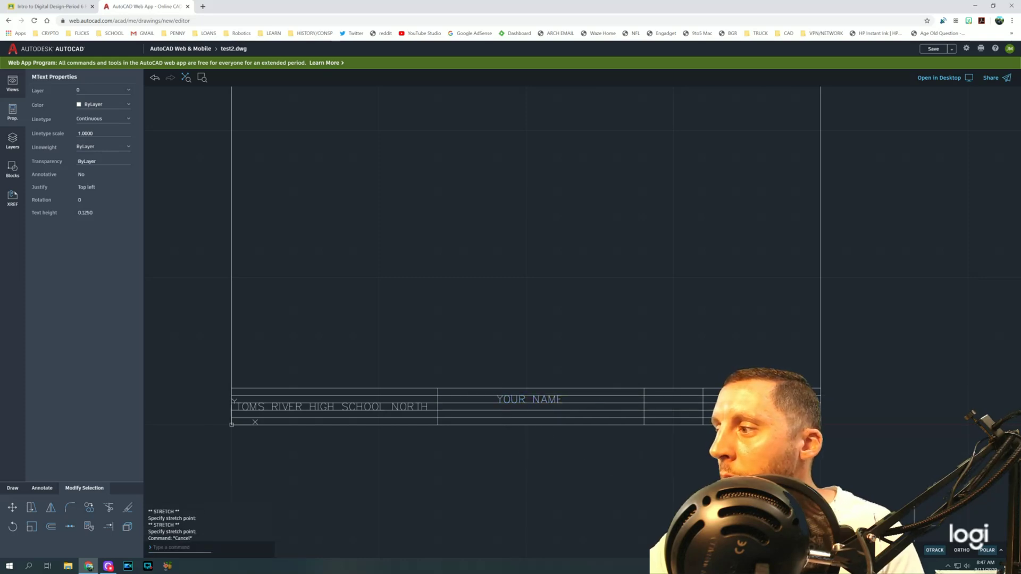
pyautogui.click(1001, 551)
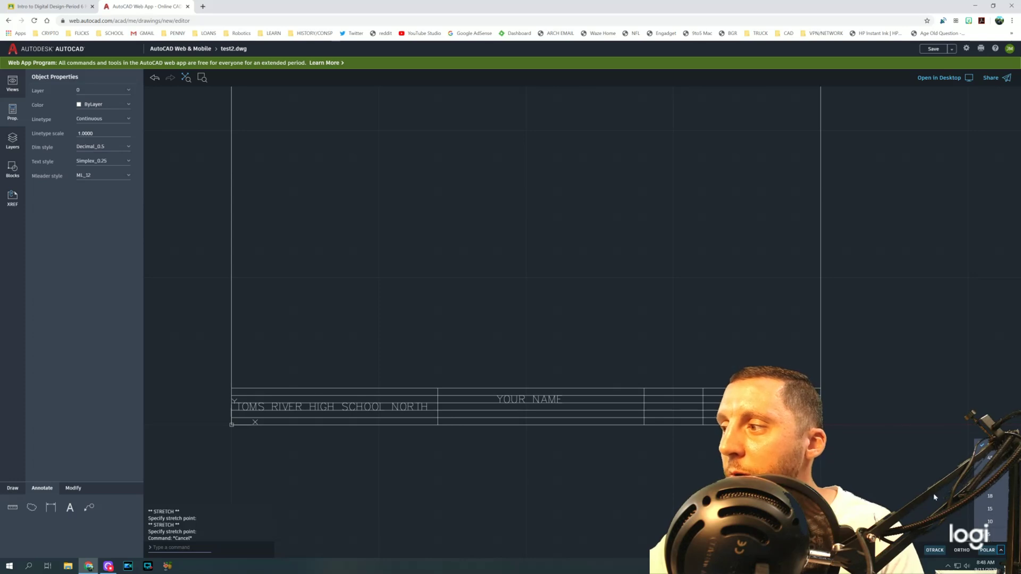
pyautogui.click(610, 482)
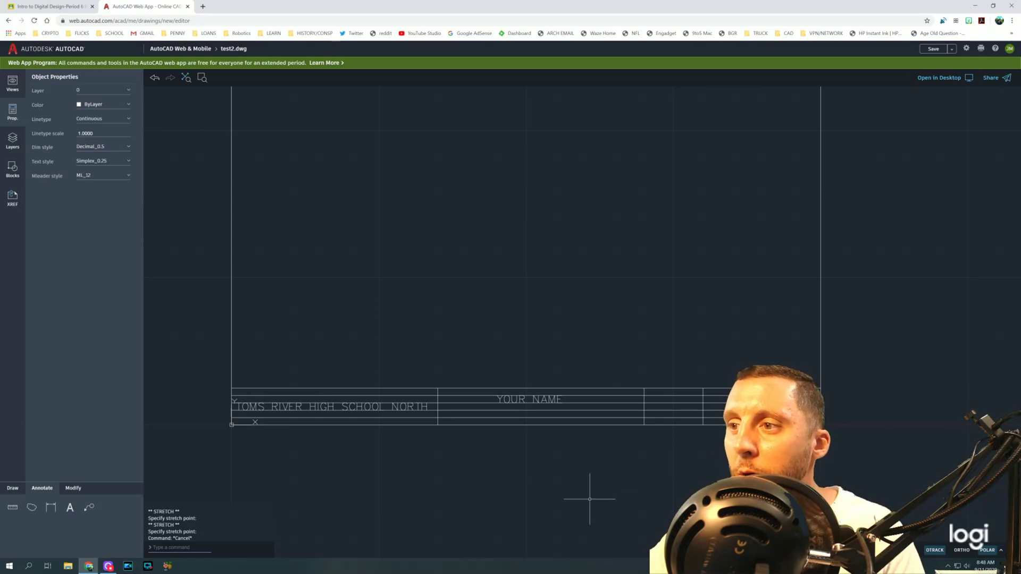
# Examine the linetype and lineweight choices available for the border's top line without changing them
pyautogui.moveTo(569, 489); pyautogui.dragTo(538, 471, button='middle')
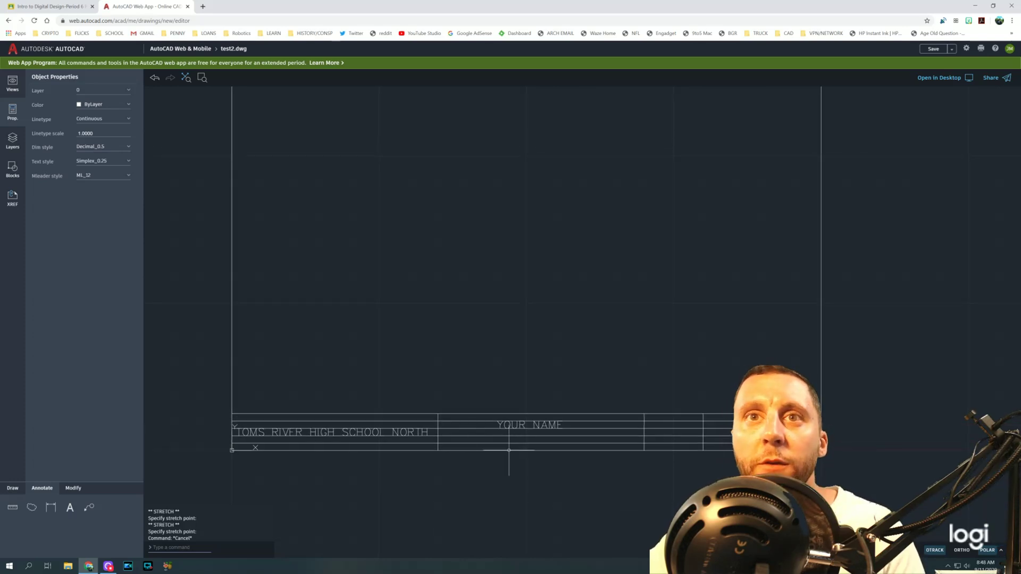
pyautogui.scroll(-1, 203, 266)
pyautogui.moveTo(261, 293); pyautogui.dragTo(299, 335, button='middle')
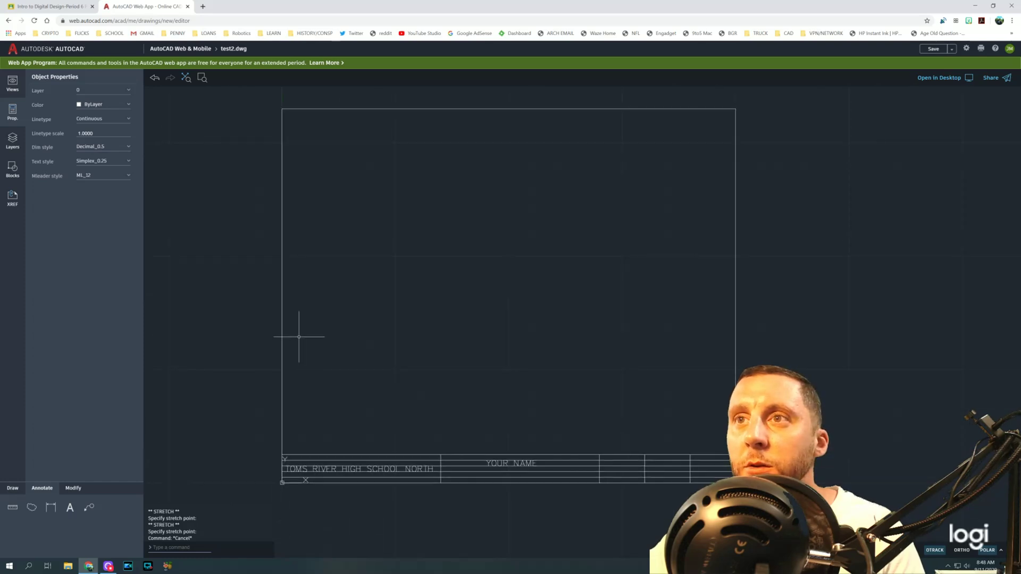
pyautogui.click(301, 109)
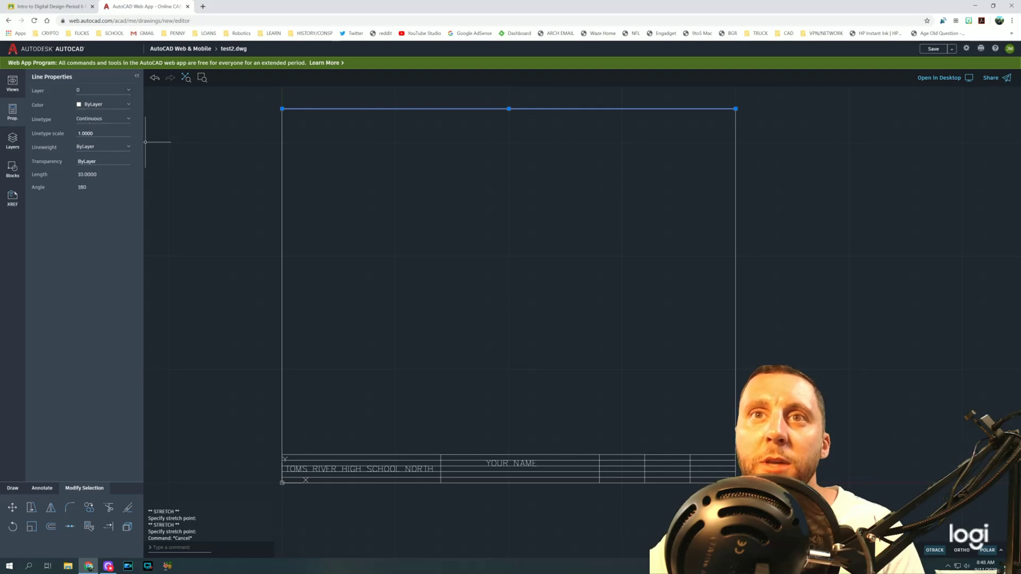
pyautogui.click(97, 123)
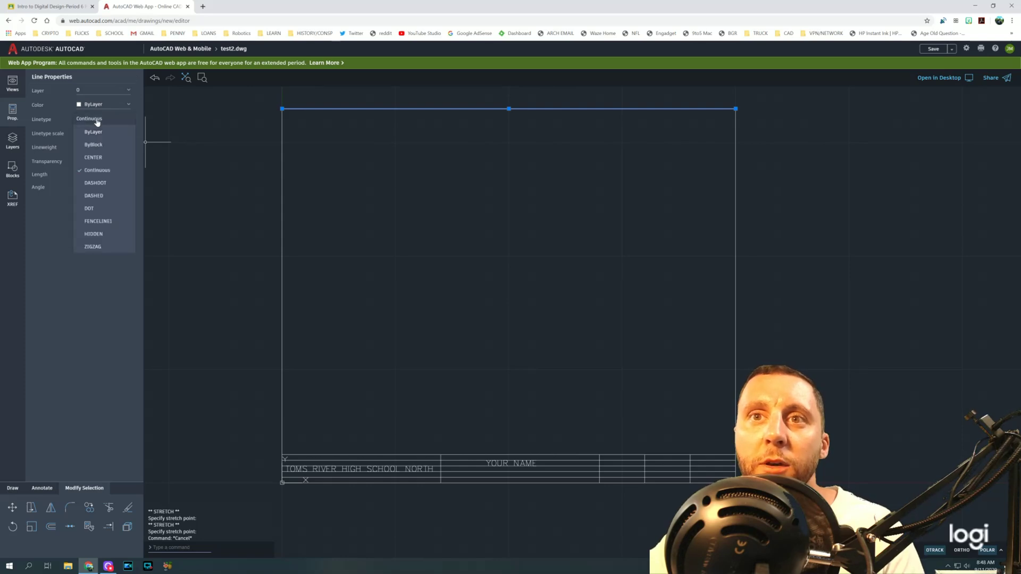
pyautogui.click(100, 293)
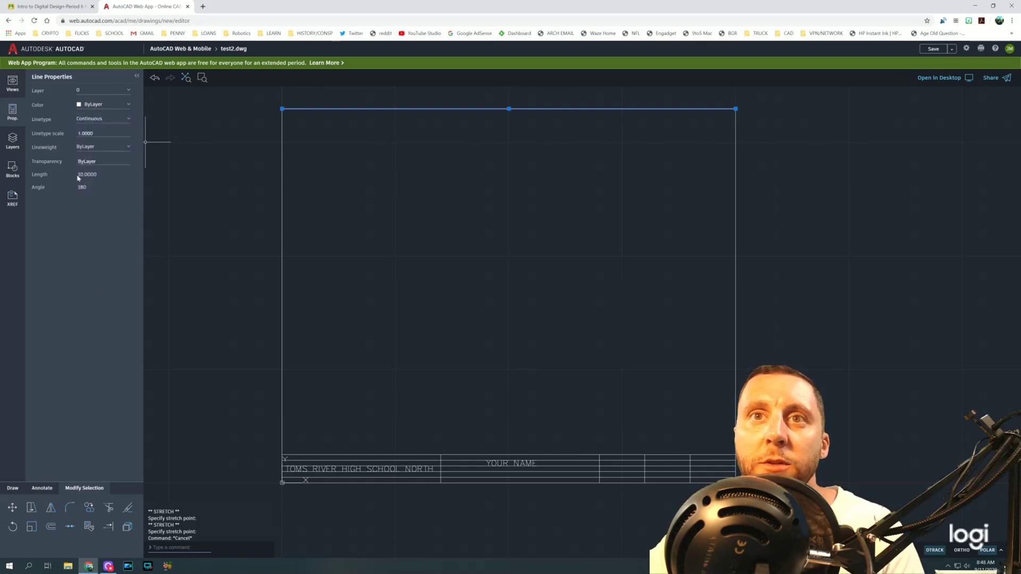
pyautogui.click(79, 150)
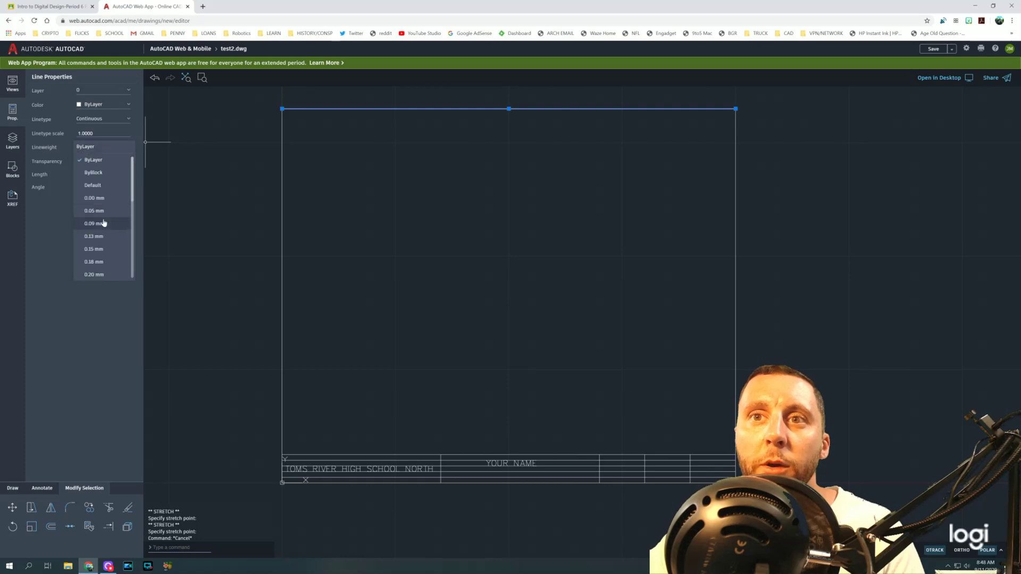
pyautogui.click(358, 221)
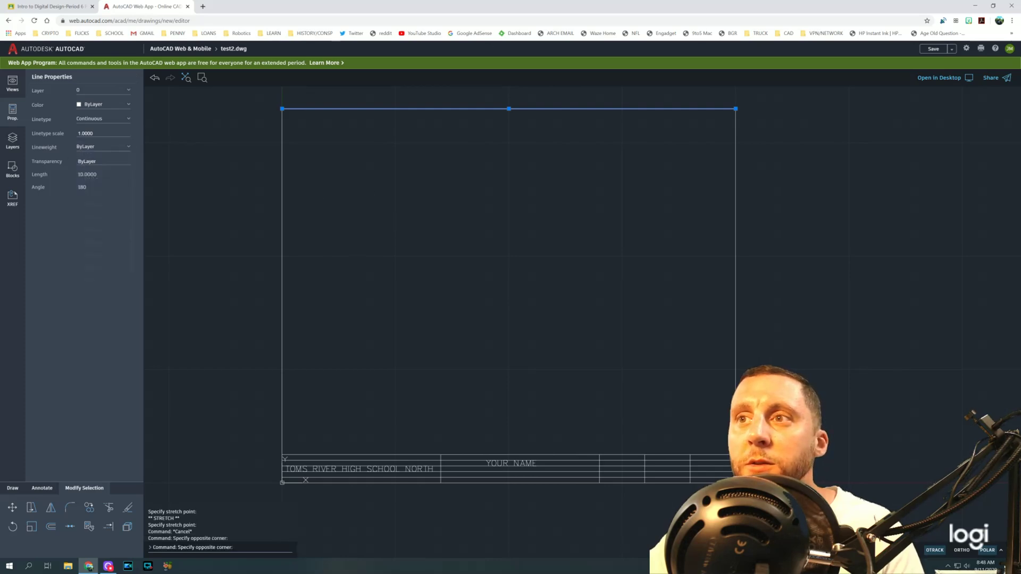
pyautogui.press('Escape')
# Set a 1.00 mm lineweight for the four outer border lines, the title block's top line and its four vertical dividers
pyautogui.click(301, 109)
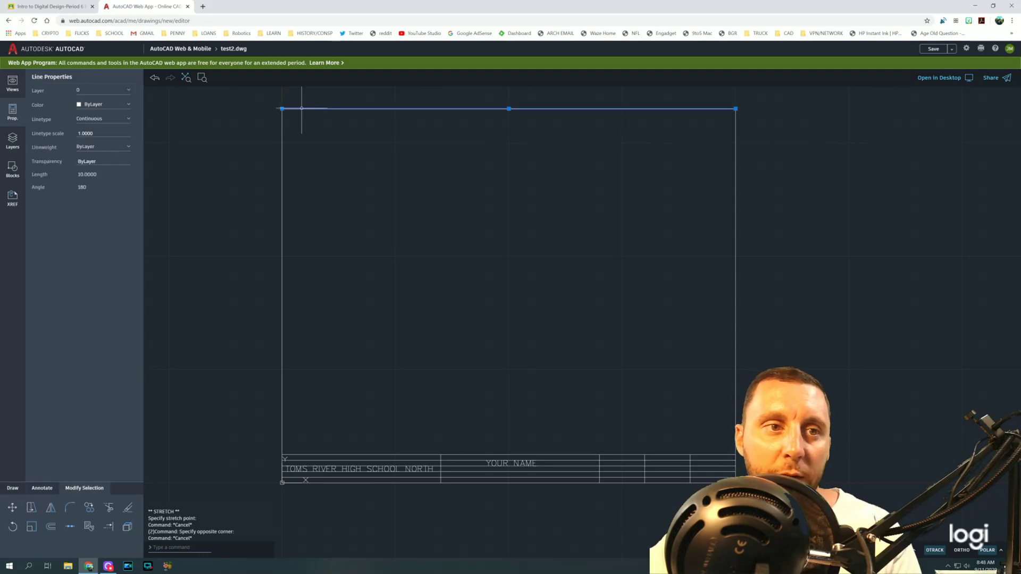
pyautogui.click(282, 144)
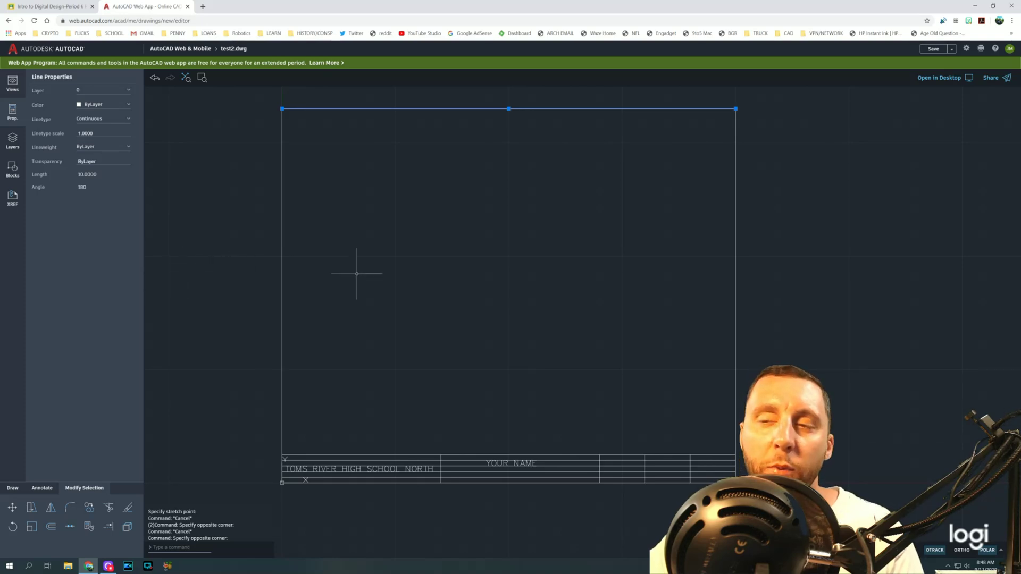
pyautogui.click(283, 299)
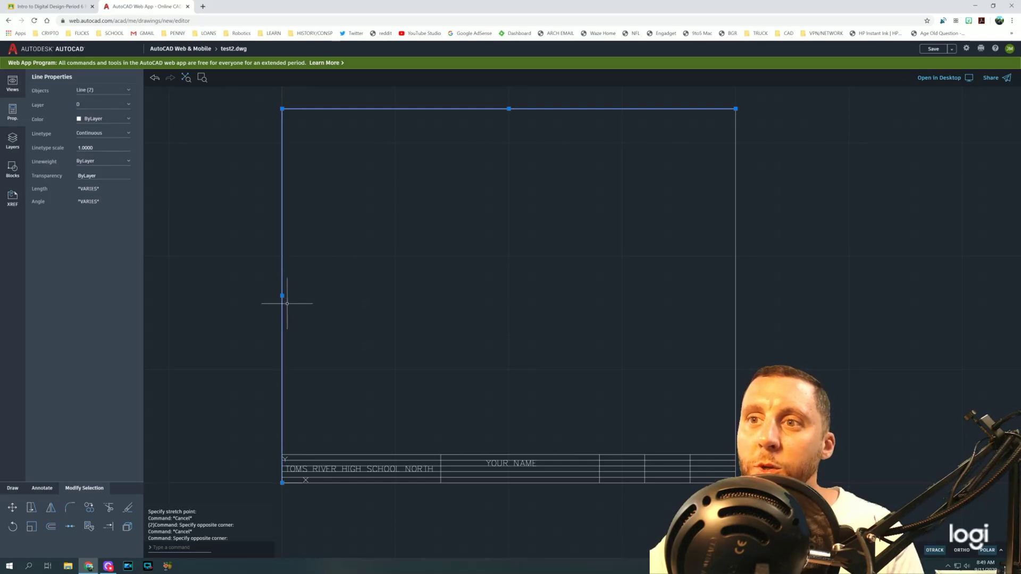
pyautogui.click(463, 455)
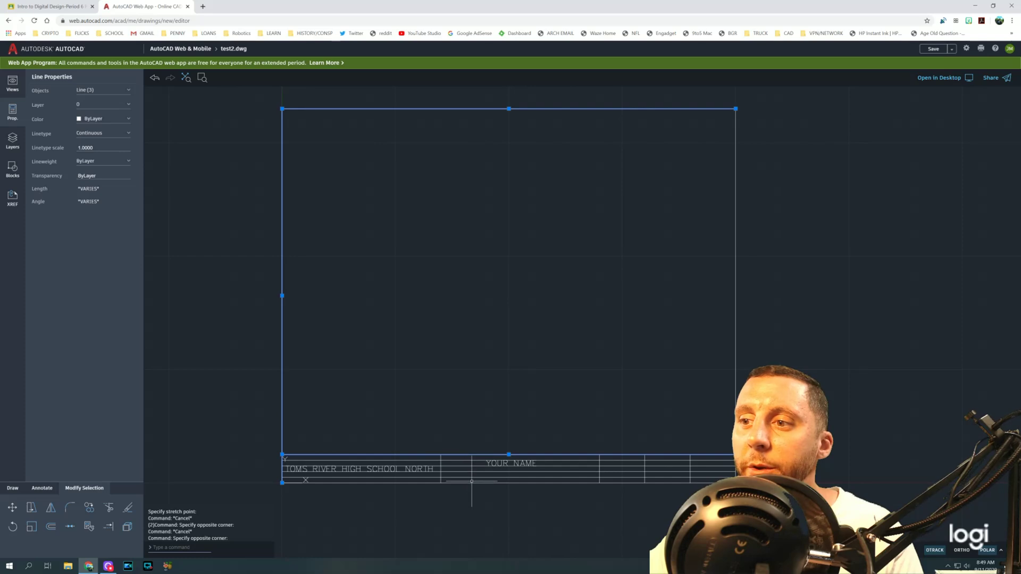
pyautogui.click(472, 485)
pyautogui.click(465, 486)
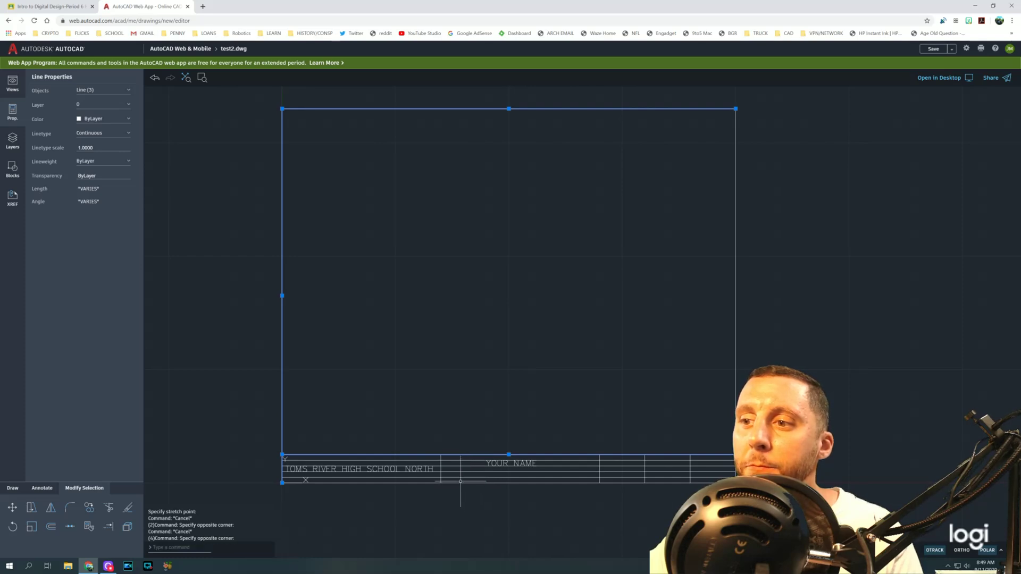
pyautogui.click(459, 483)
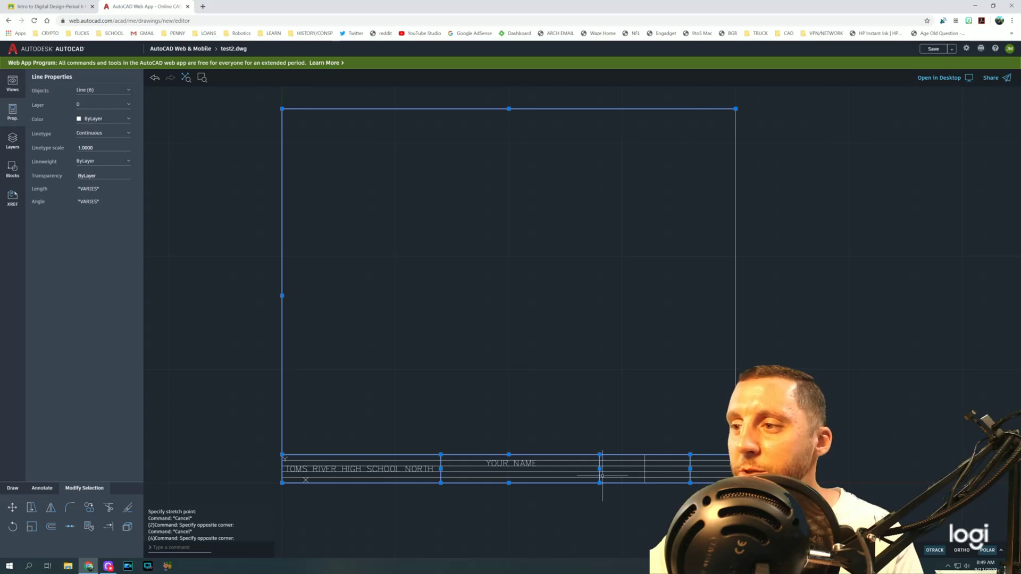
pyautogui.click(636, 476)
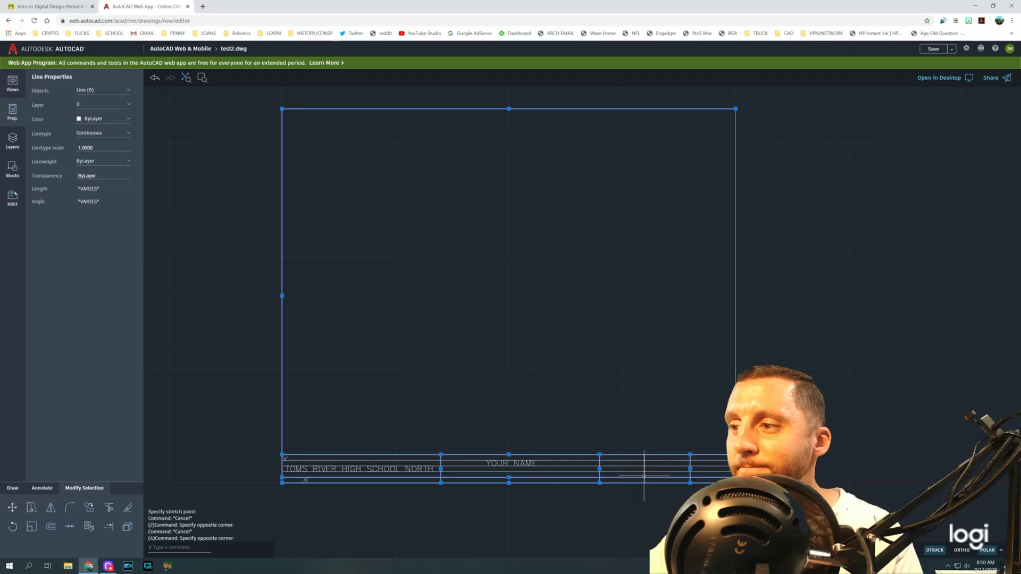
pyautogui.keyDown('shift'); pyautogui.click(652, 477); pyautogui.keyUp('shift')
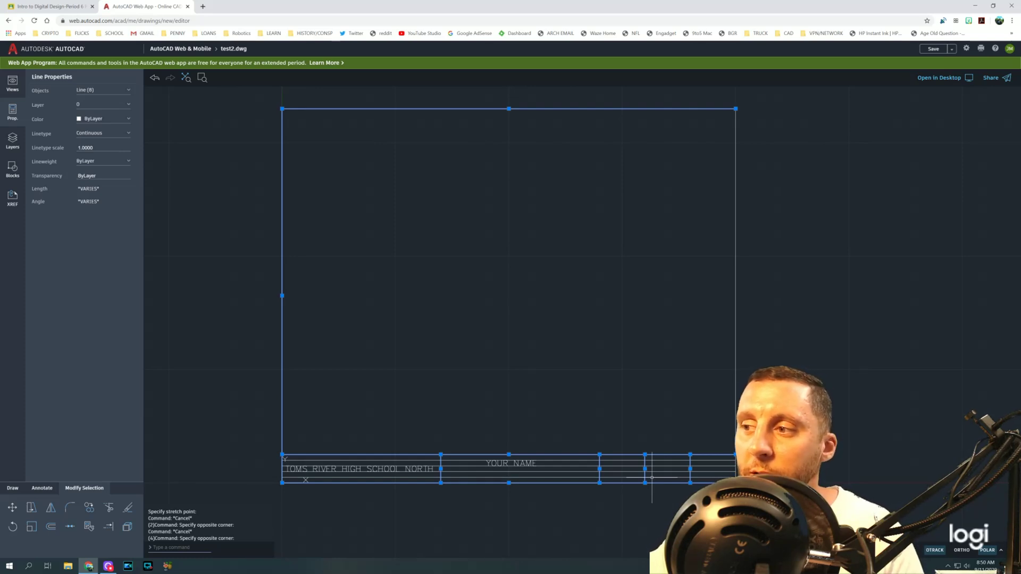
pyautogui.click(734, 355)
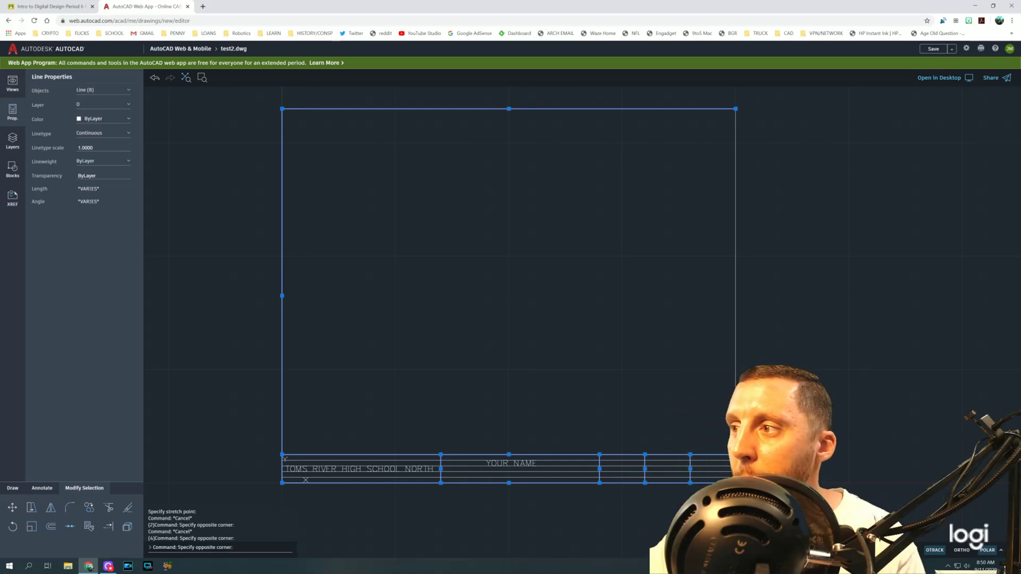
pyautogui.click(735, 355)
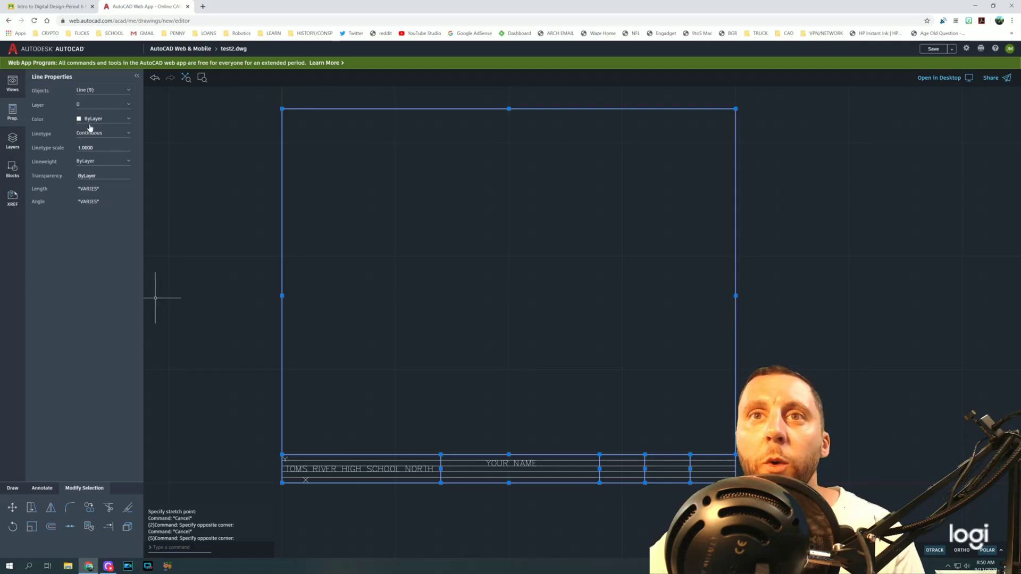
pyautogui.click(102, 162)
pyautogui.scroll(-5, 102, 235)
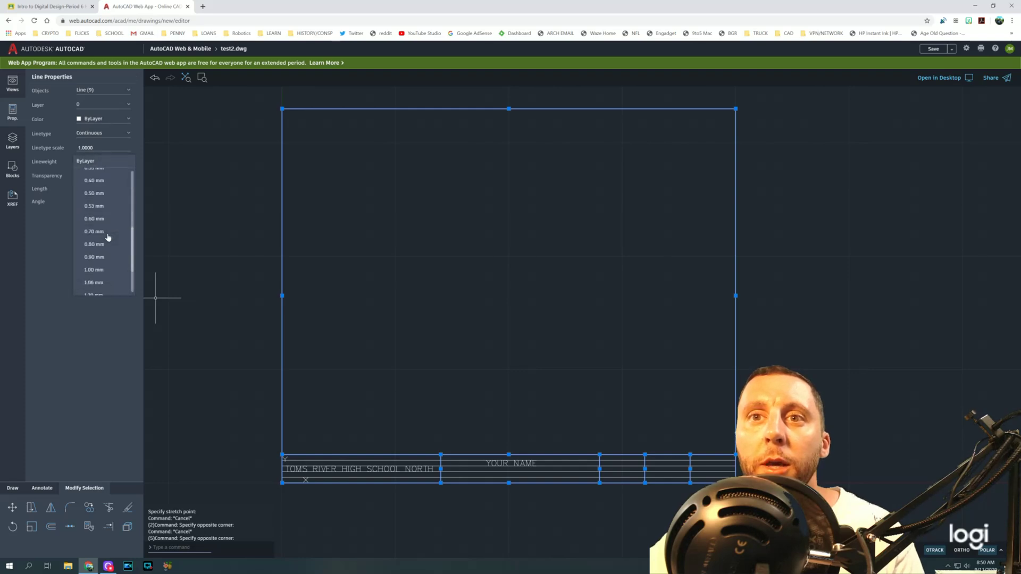
pyautogui.click(93, 229)
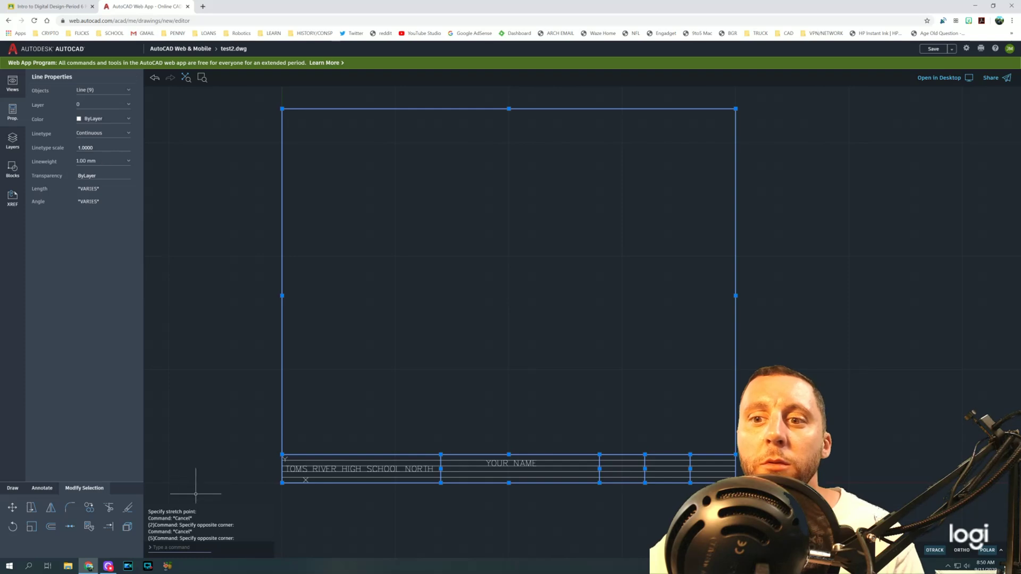
# Try the LWEIGHT command with the thickened lines selected, and save the drawing
pyautogui.write('lweight')
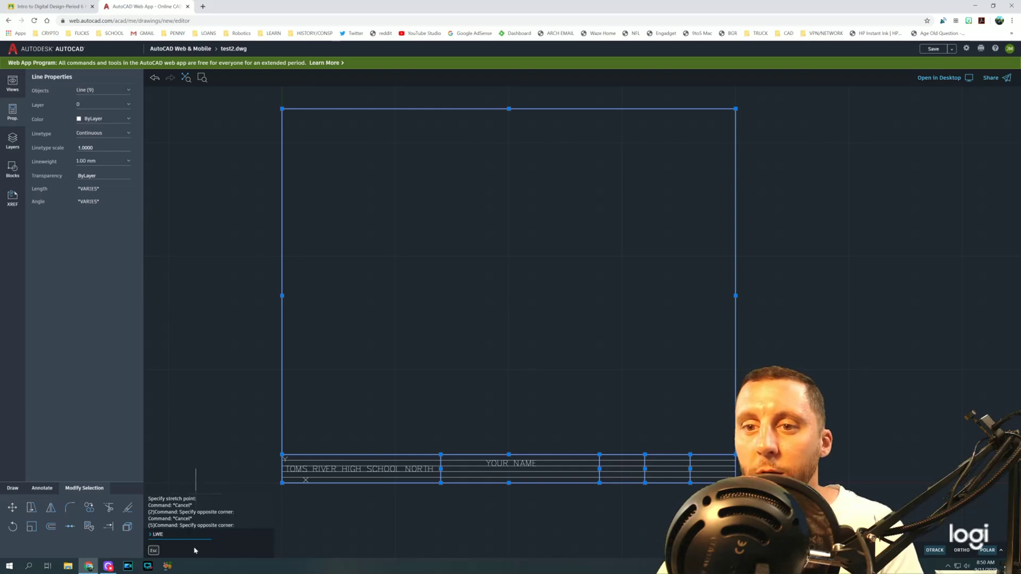
pyautogui.press('Return')
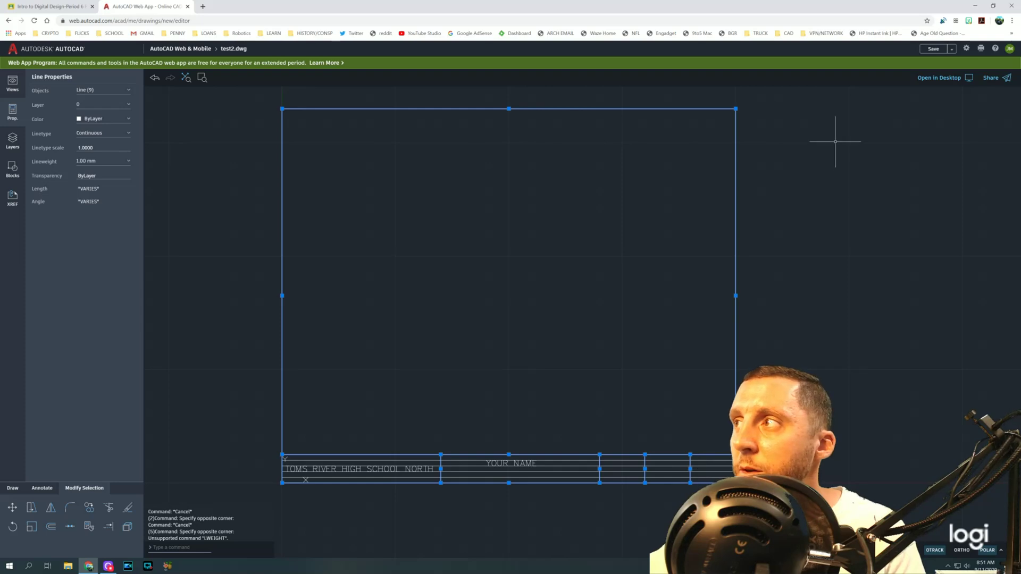
pyautogui.click(933, 50)
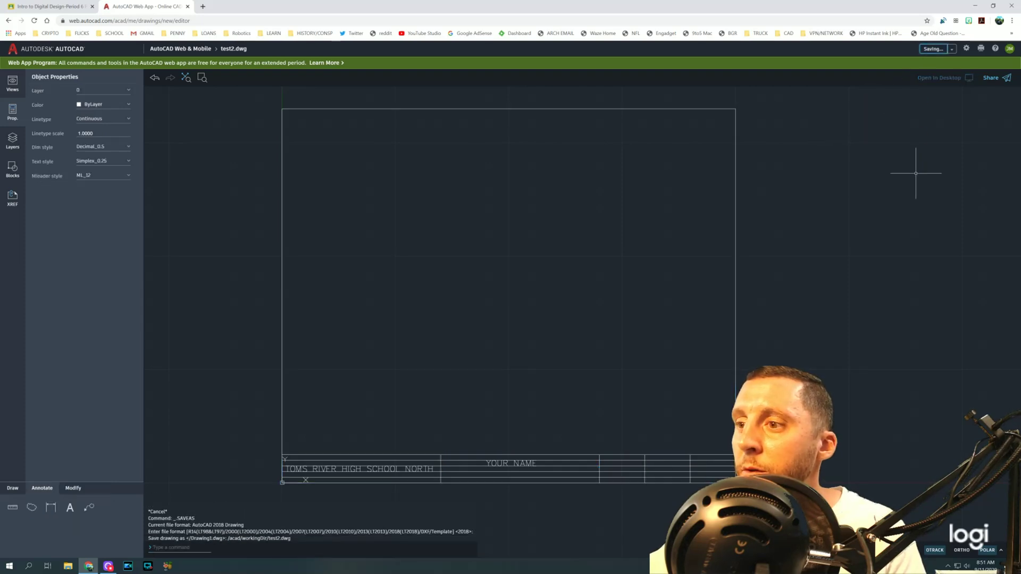